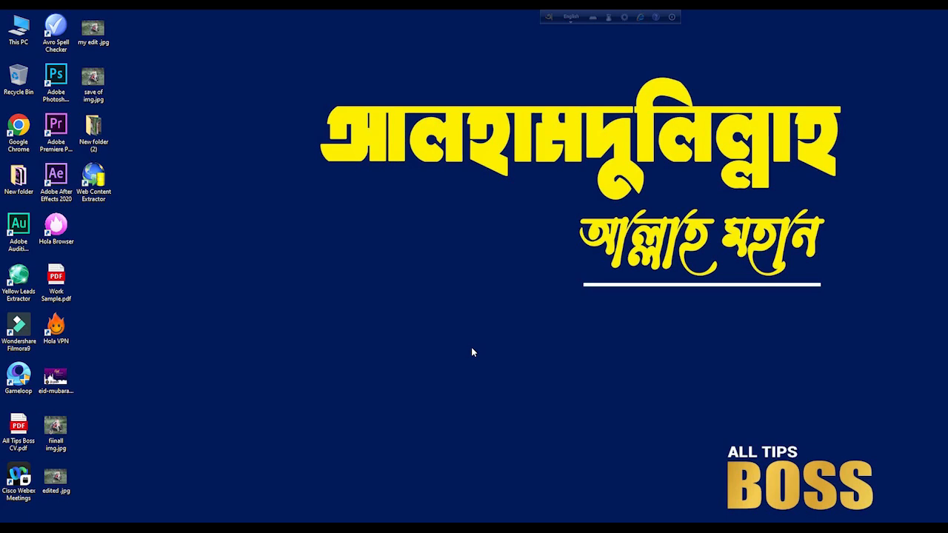
right_click(330, 154)
right_click(346, 187)
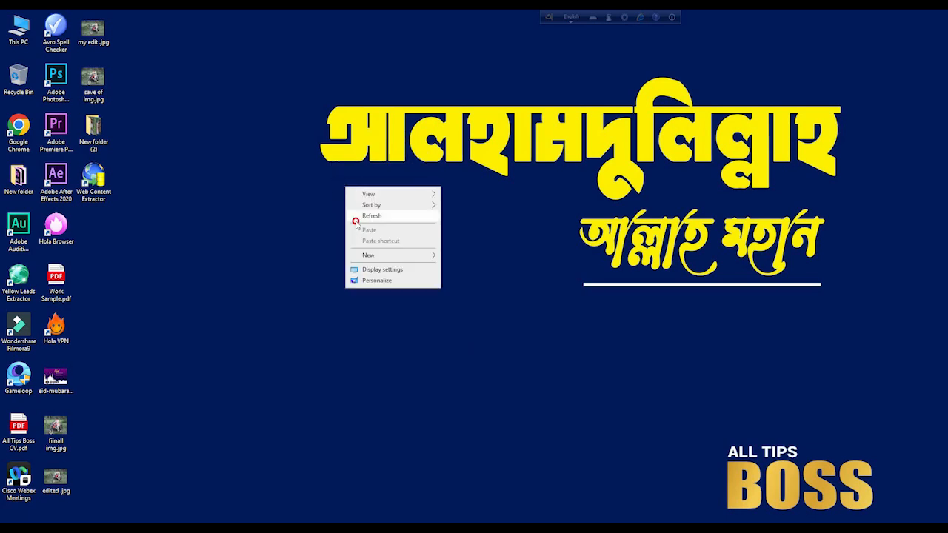
left_click(356, 221)
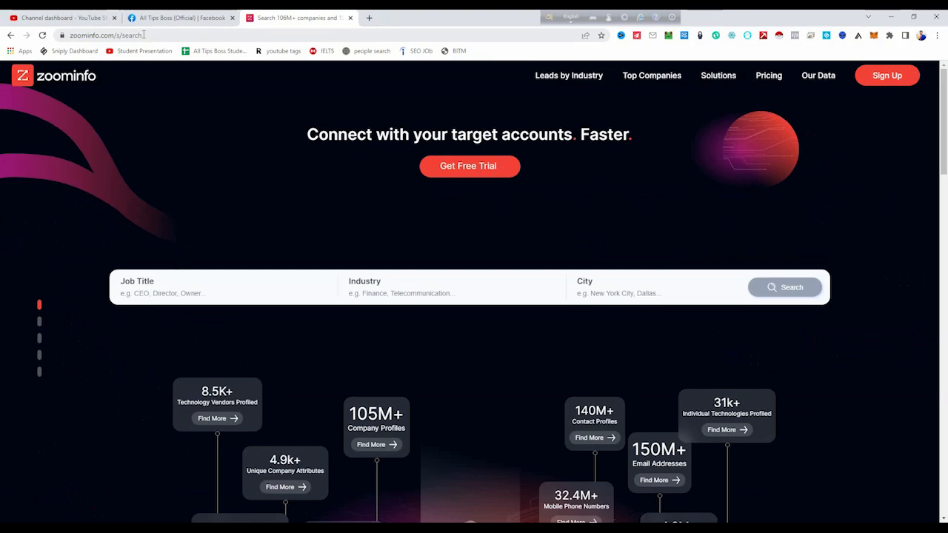
left_click_drag(141, 35, 72, 37)
left_click(140, 82)
left_click(190, 288)
left_click(191, 213)
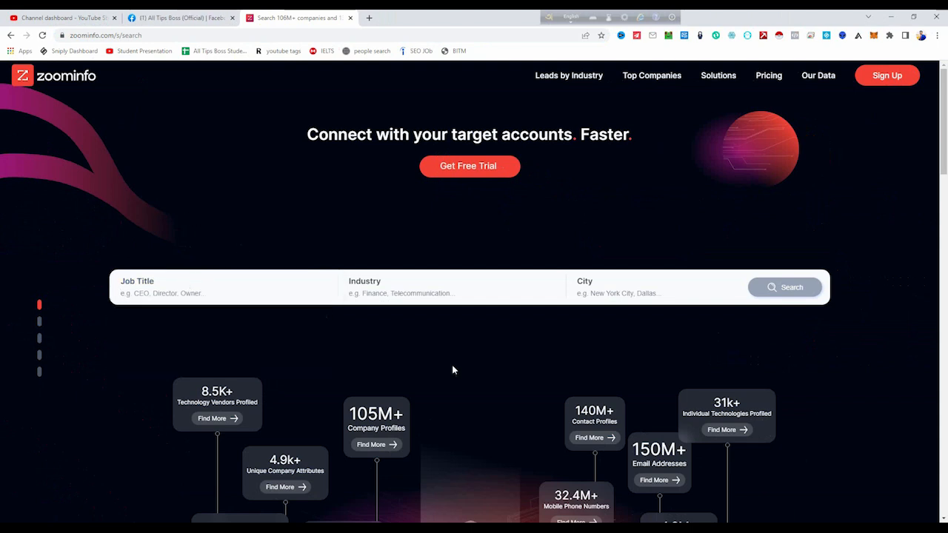
left_click(420, 302)
Set the job title search criterion to the suggested value Owner
left_click(182, 293)
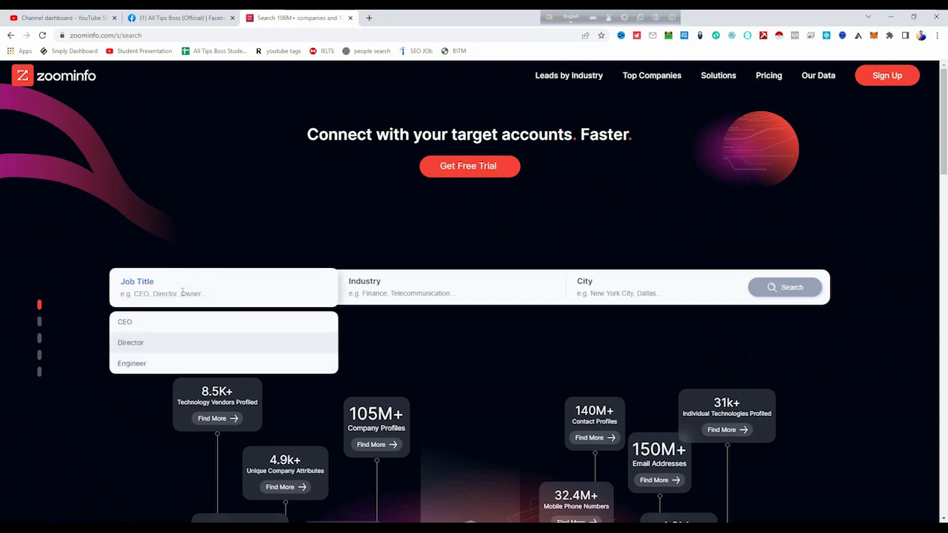
type("ow")
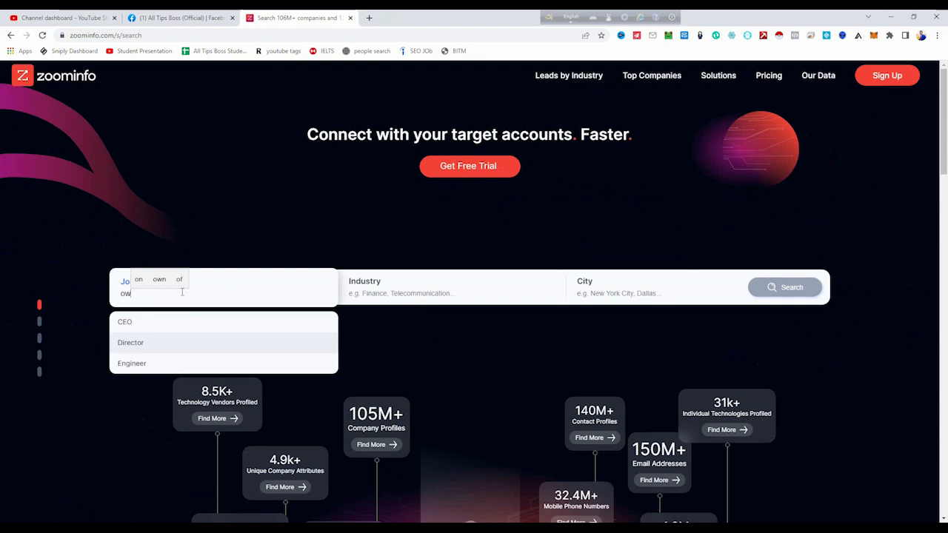
type("ner")
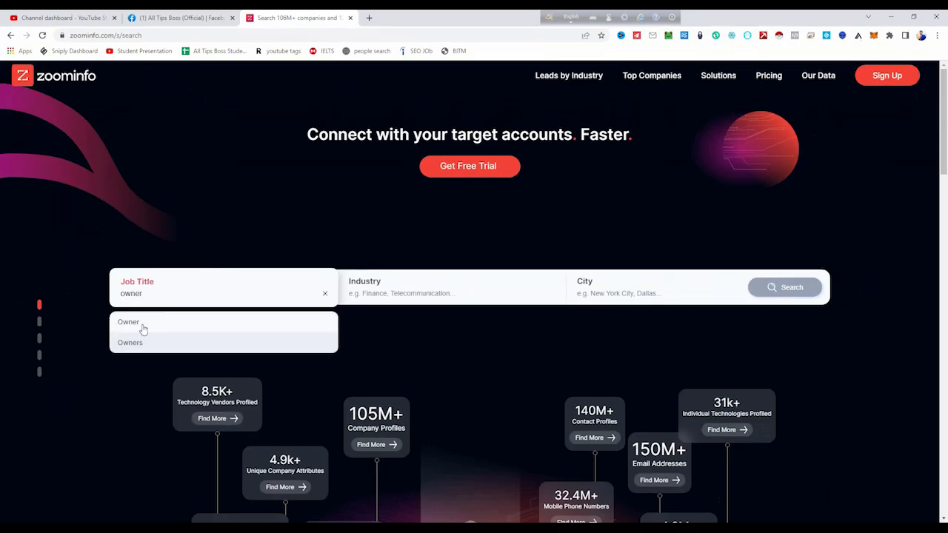
left_click(143, 328)
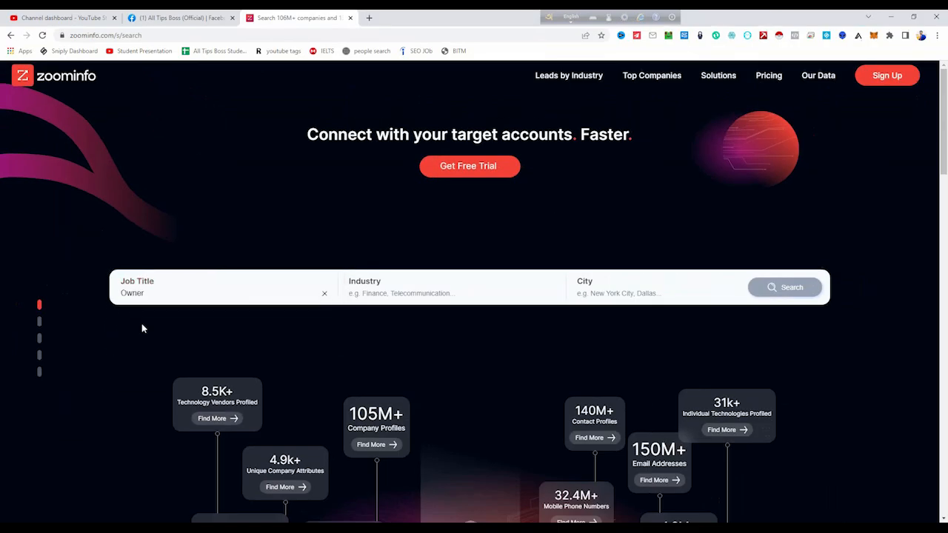
Set the industry search criterion to the suggested value Restaurants
left_click(362, 292)
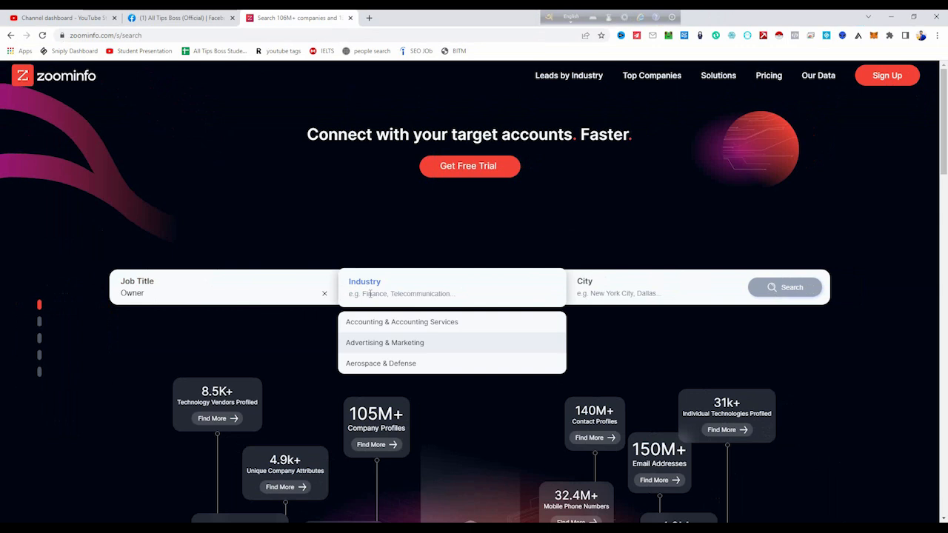
type("res")
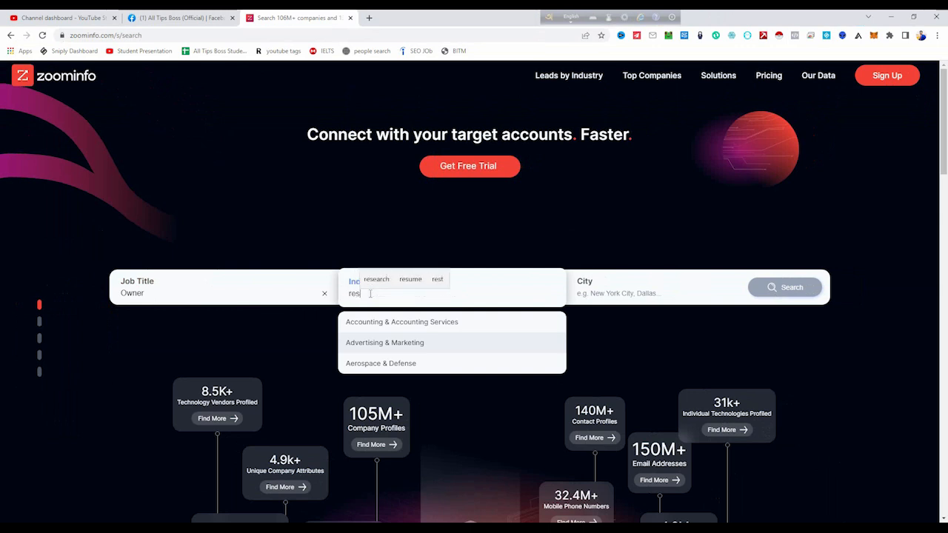
type("taurant")
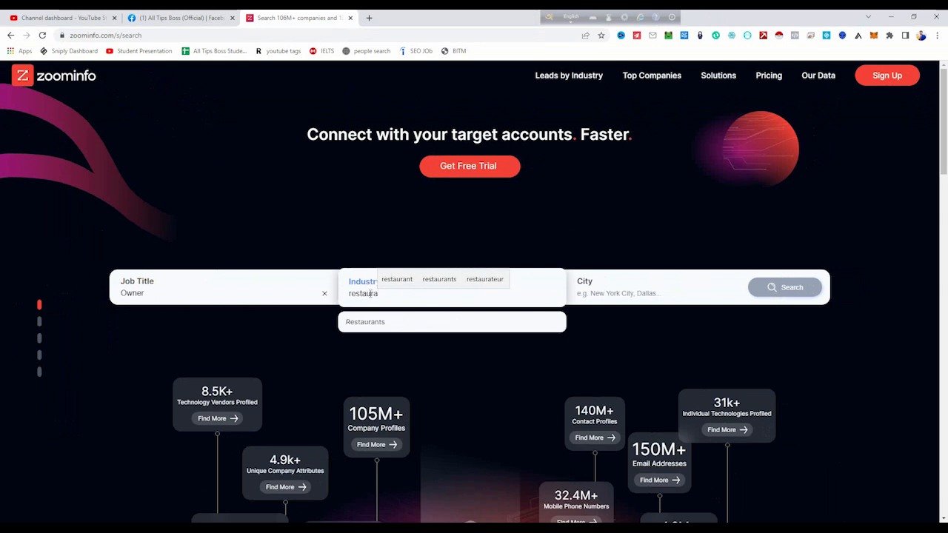
left_click(394, 324)
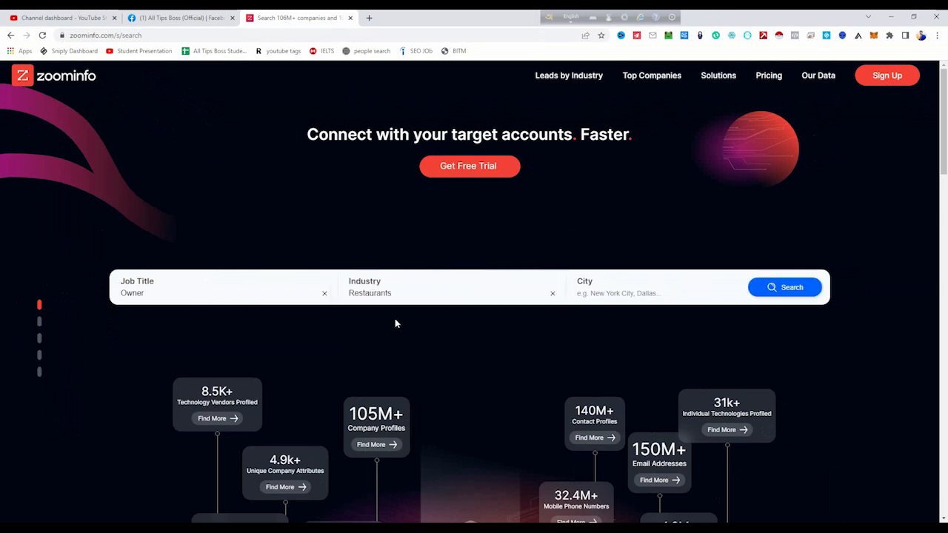
Set the city criterion to New York and run the search
left_click(631, 294)
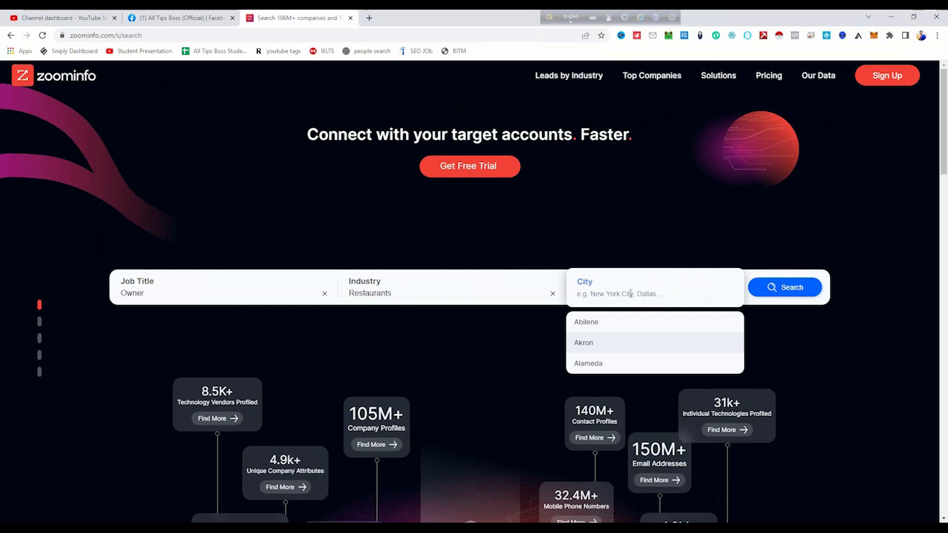
type("new yo")
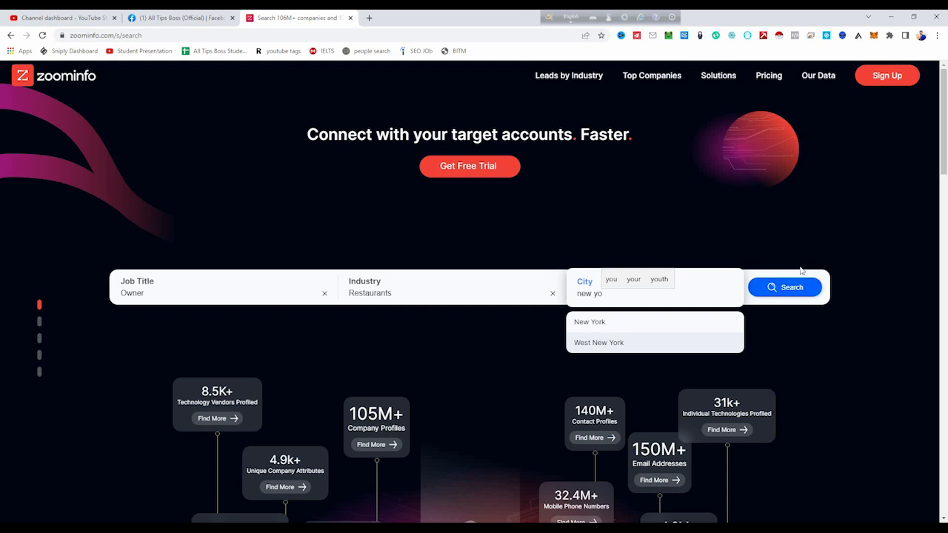
left_click(597, 323)
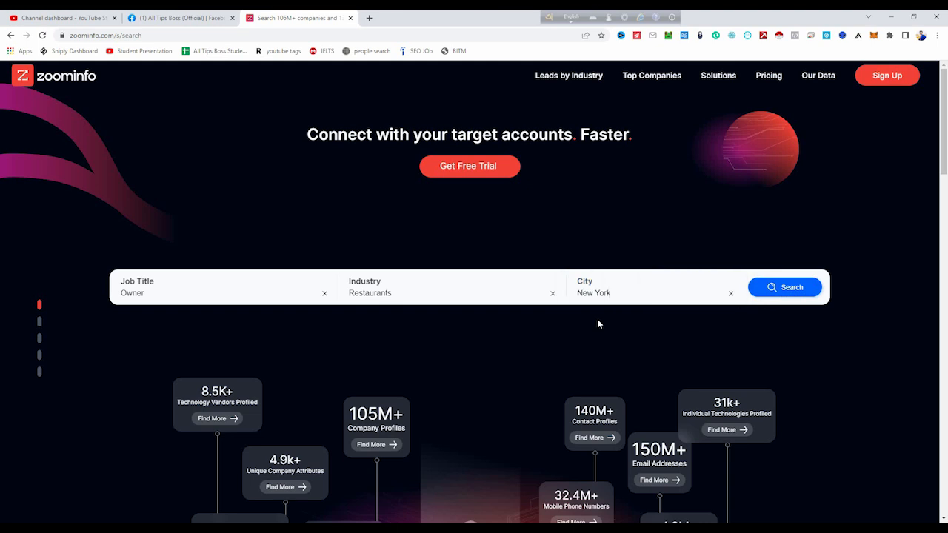
left_click(781, 293)
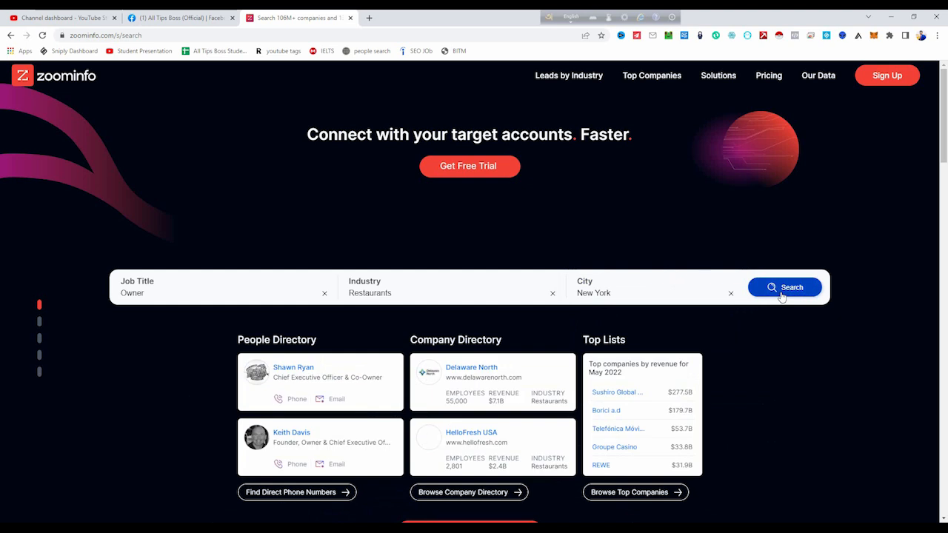
Show all search results and look through the full contact list, including its page navigation
scroll(736, 326, "down", 2)
scroll(556, 324, "down", 2)
scroll(497, 220, "up", 3)
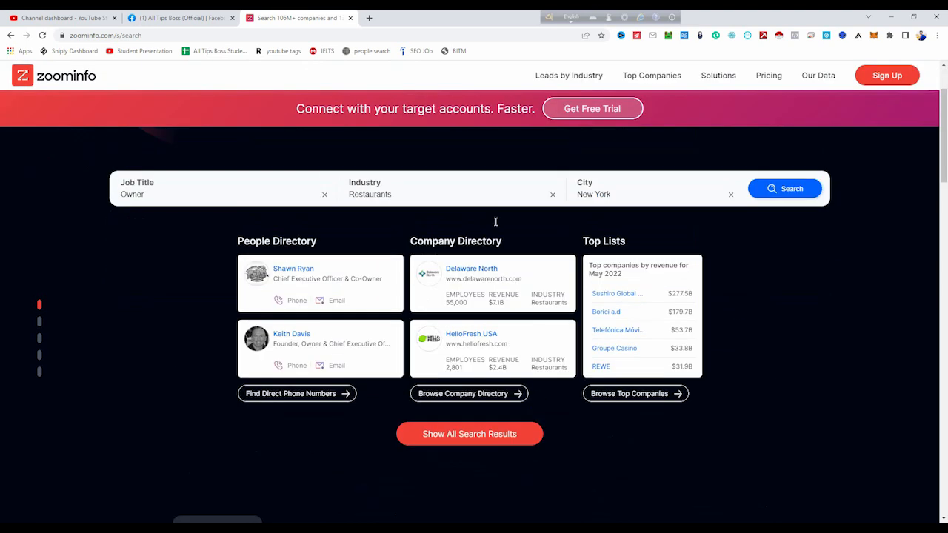
scroll(460, 321, "down", 2)
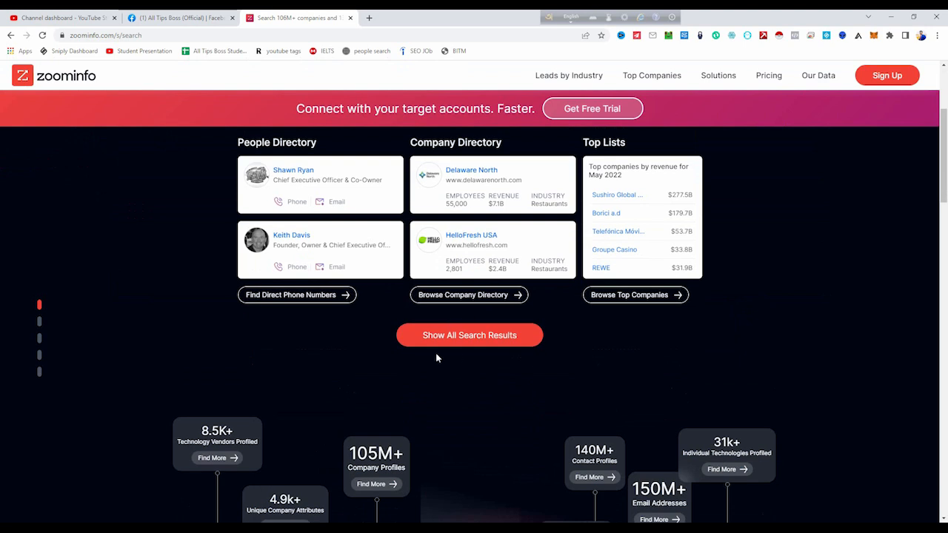
left_click(458, 337)
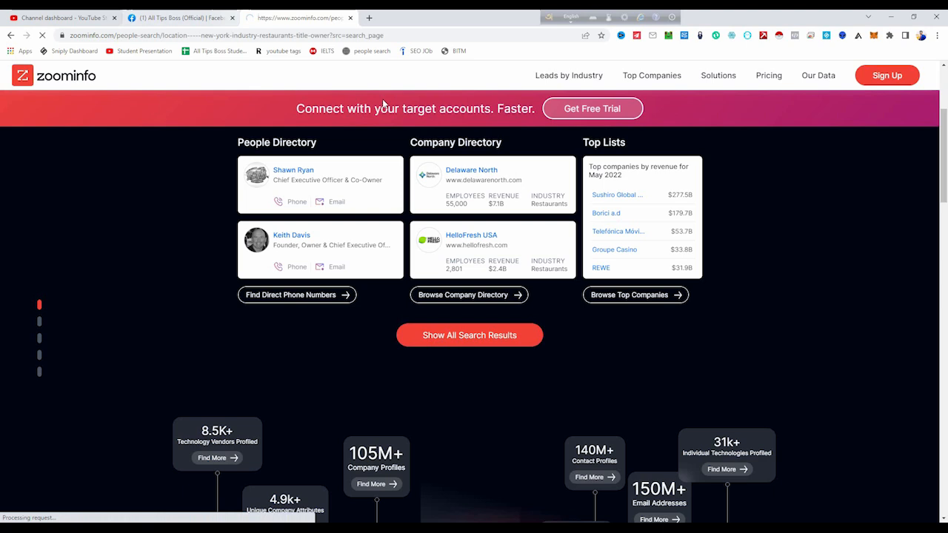
scroll(359, 352, "down", 7)
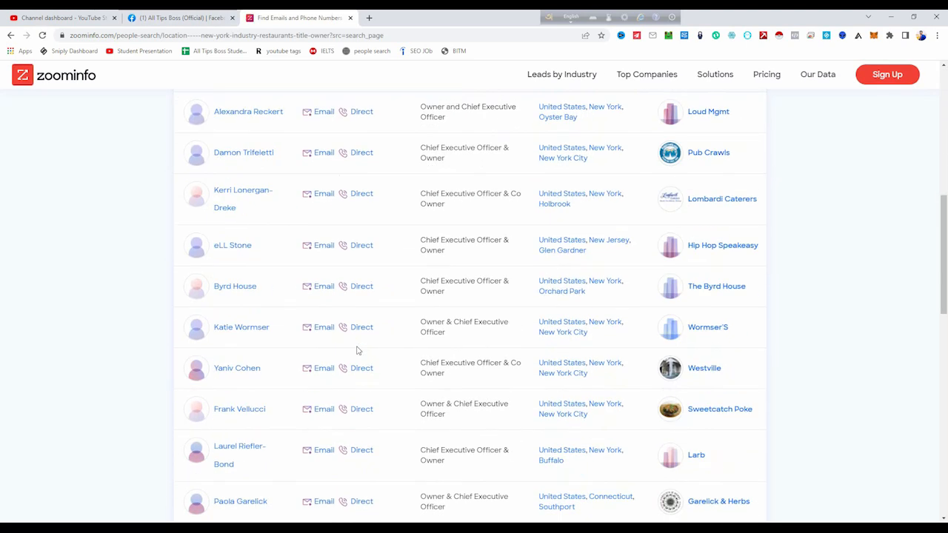
scroll(356, 350, "down", 3)
scroll(357, 351, "up", 8)
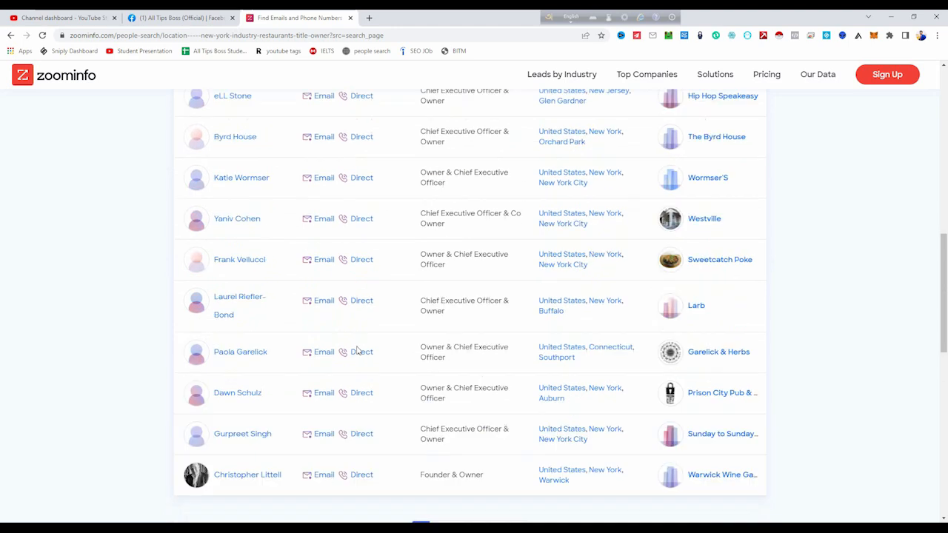
scroll(356, 351, "down", 12)
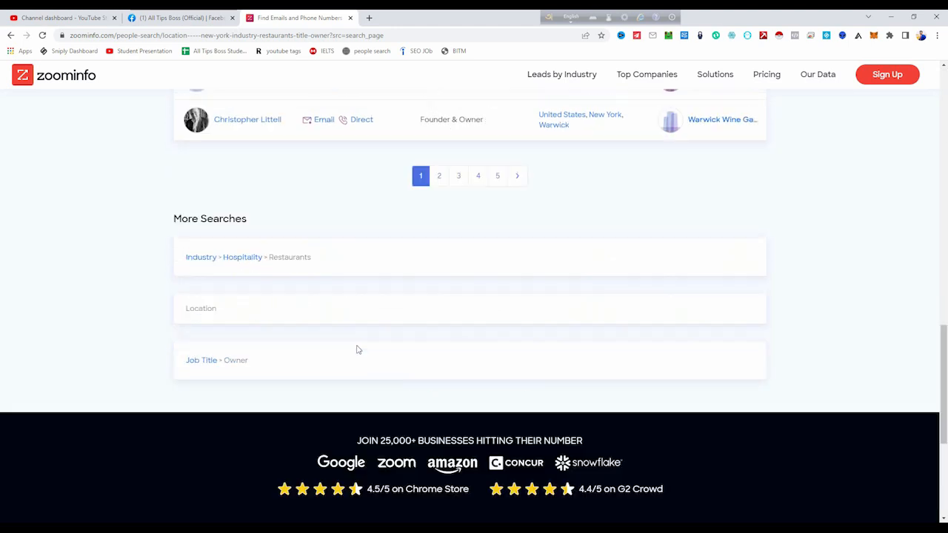
scroll(476, 330, "up", 12)
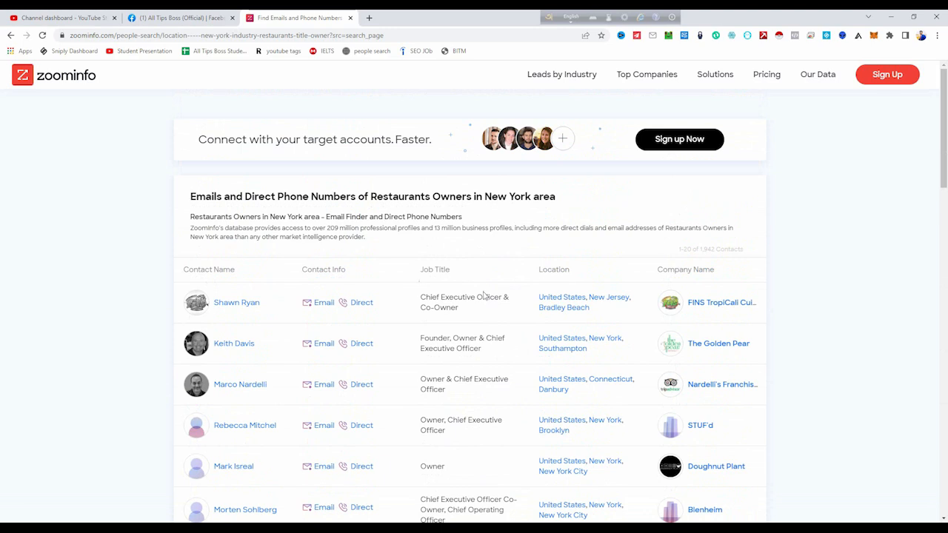
Launch Web Content Extractor from the desktop, create a new project and open the entry window for adding starting URLs
left_click(891, 16)
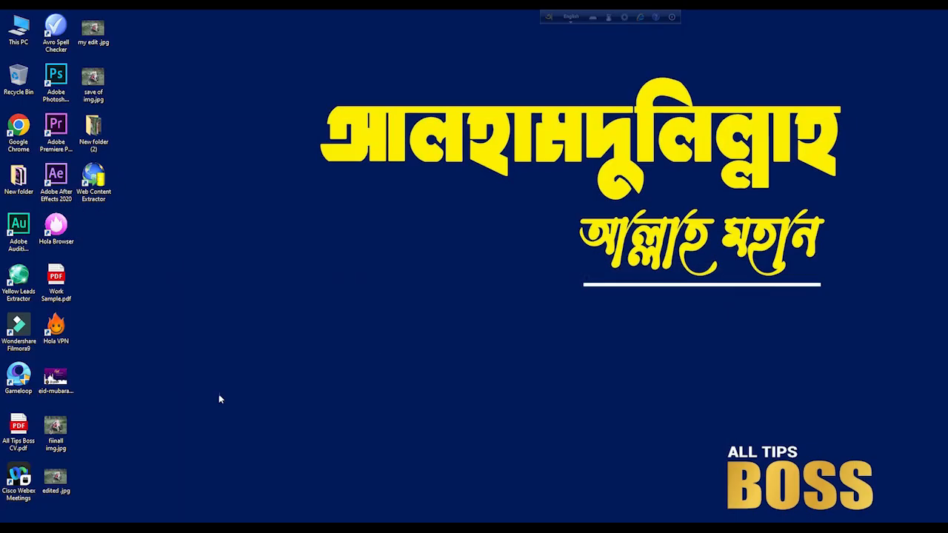
left_click_drag(96, 205, 209, 256)
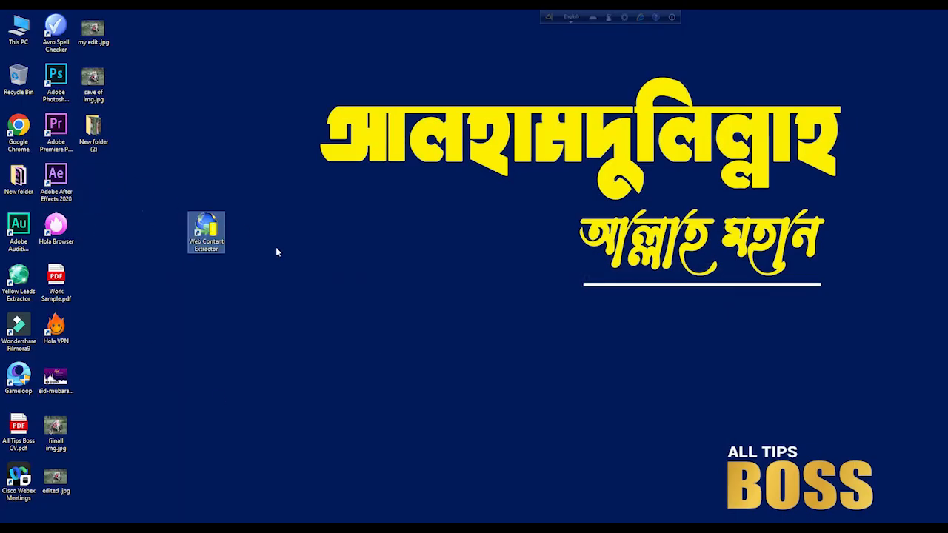
double_click(214, 241)
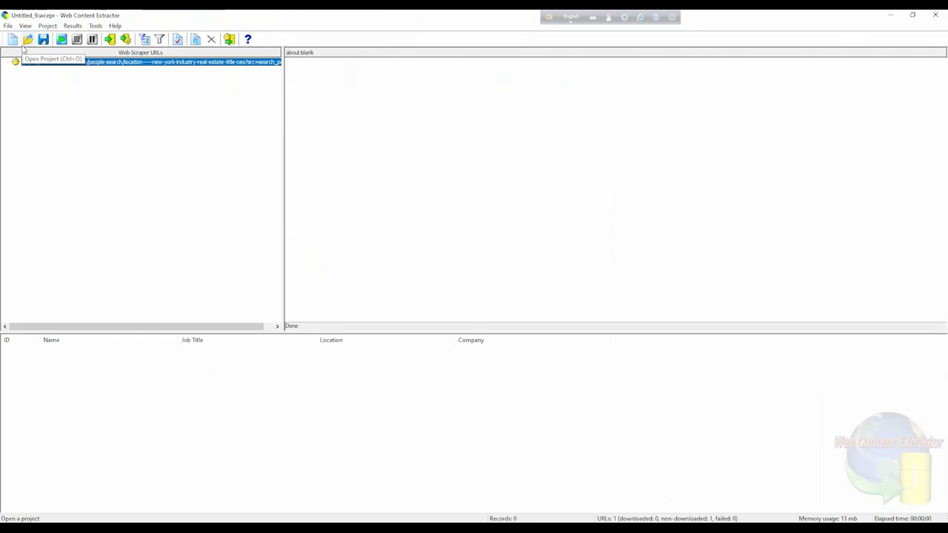
key("ctrl+n")
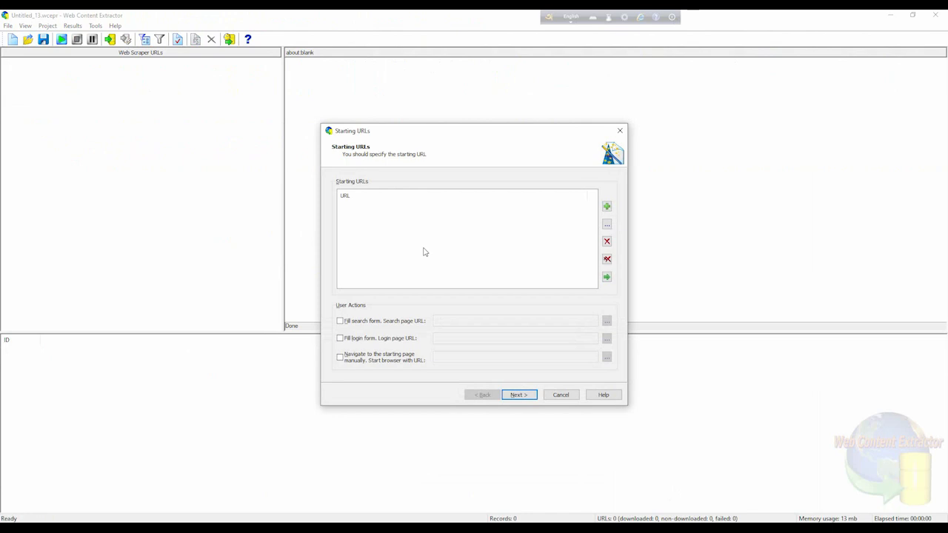
left_click(607, 207)
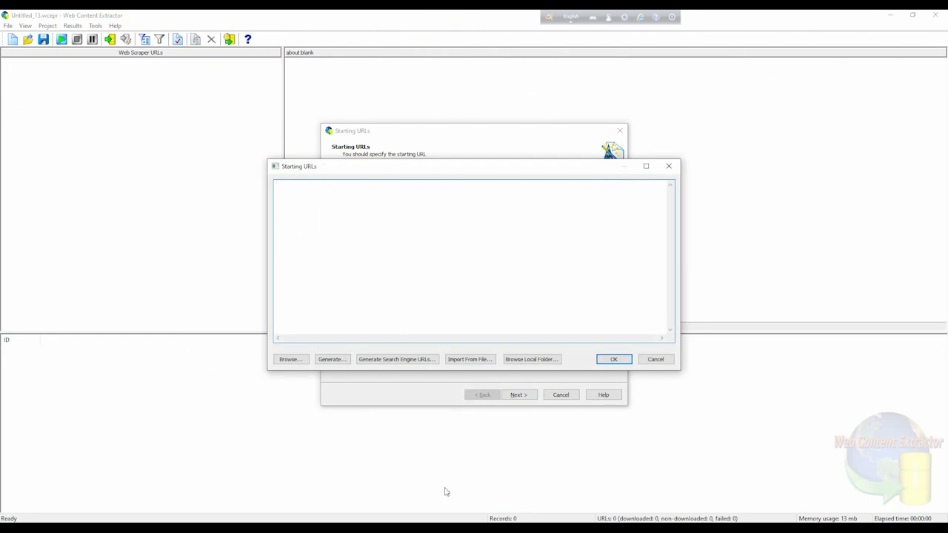
Switch to Chrome, copy the full URL of the ZoomInfo results page, and return to Web Content Extractor's Starting URLs window
left_click(357, 528)
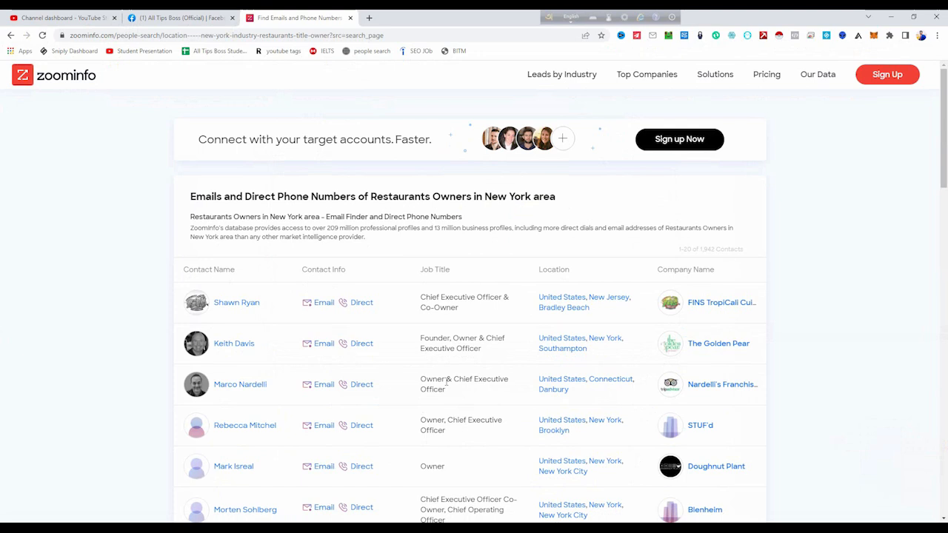
scroll(447, 382, "down", 7)
scroll(445, 380, "up", 7)
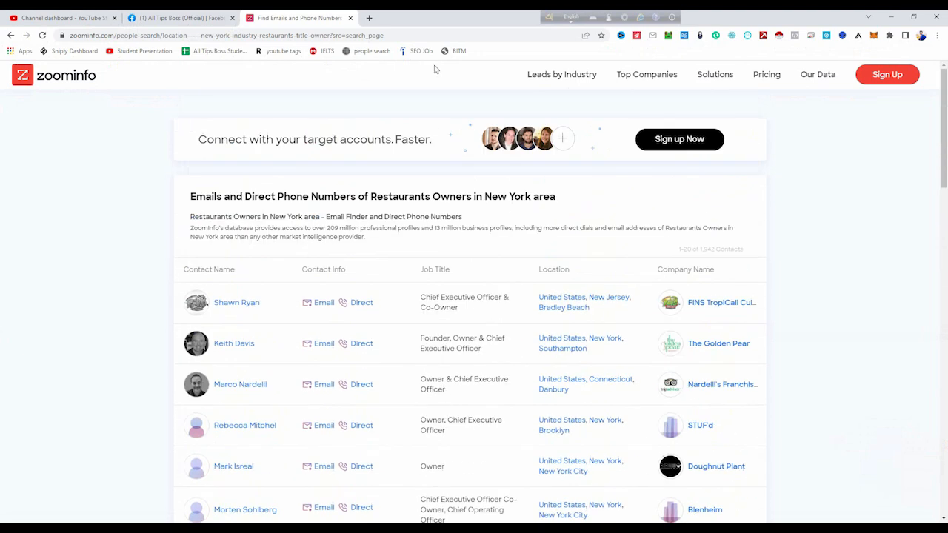
left_click(415, 37)
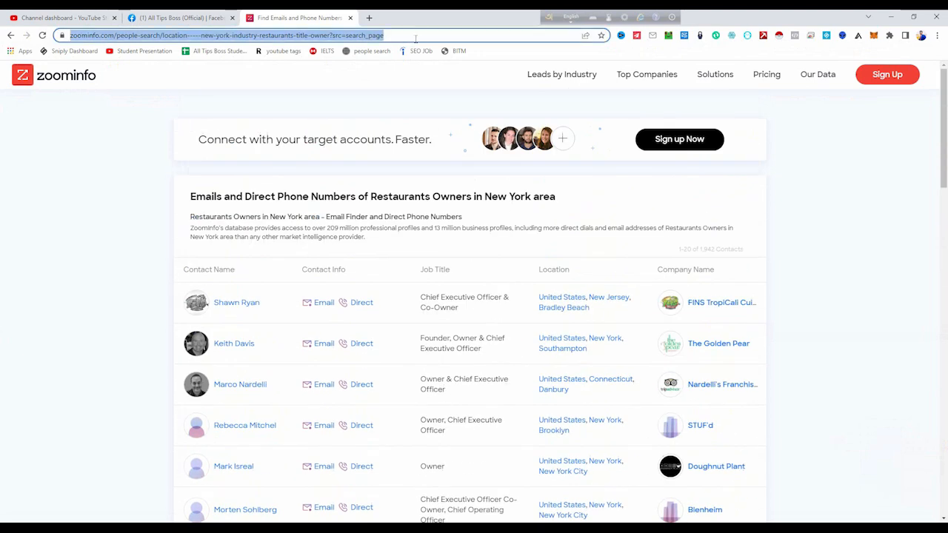
scroll(434, 363, "down", 12)
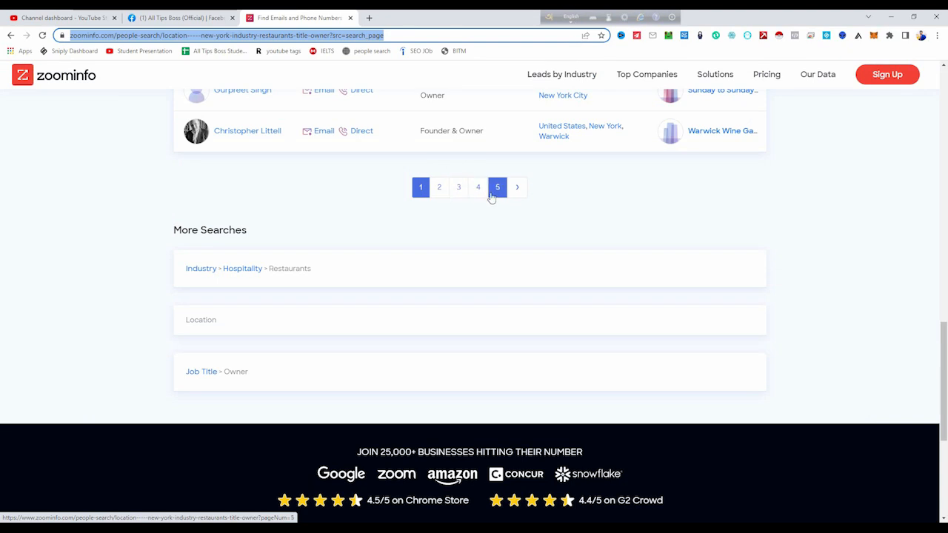
scroll(385, 282, "up", 15)
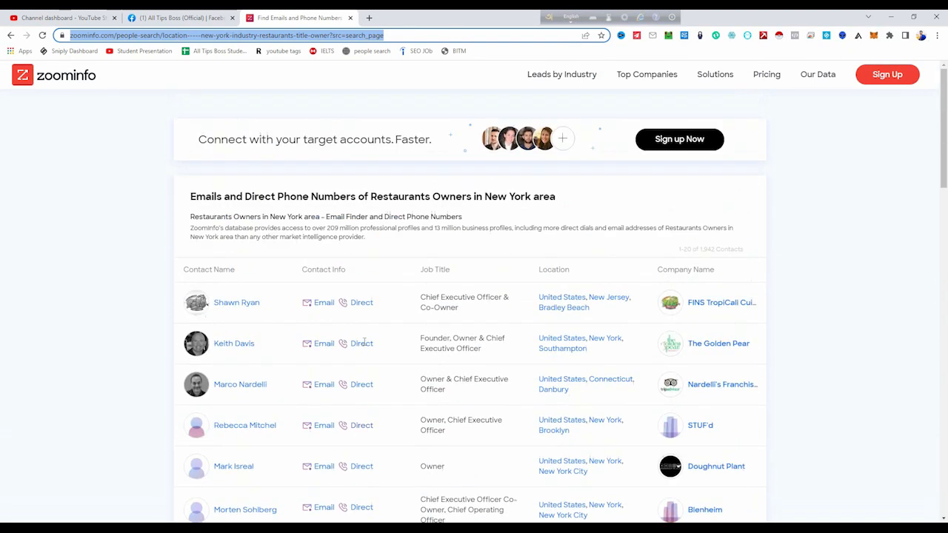
left_click(397, 36)
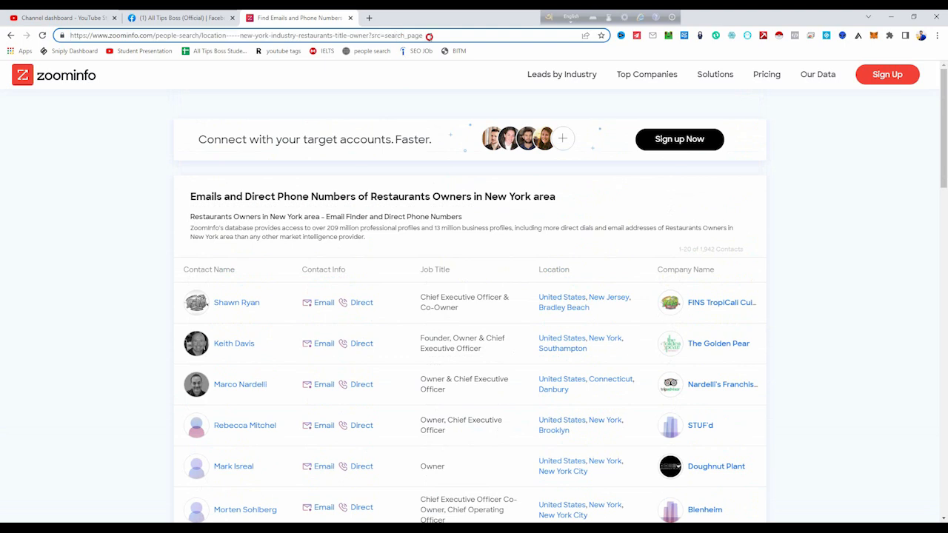
left_click_drag(429, 35, 67, 33)
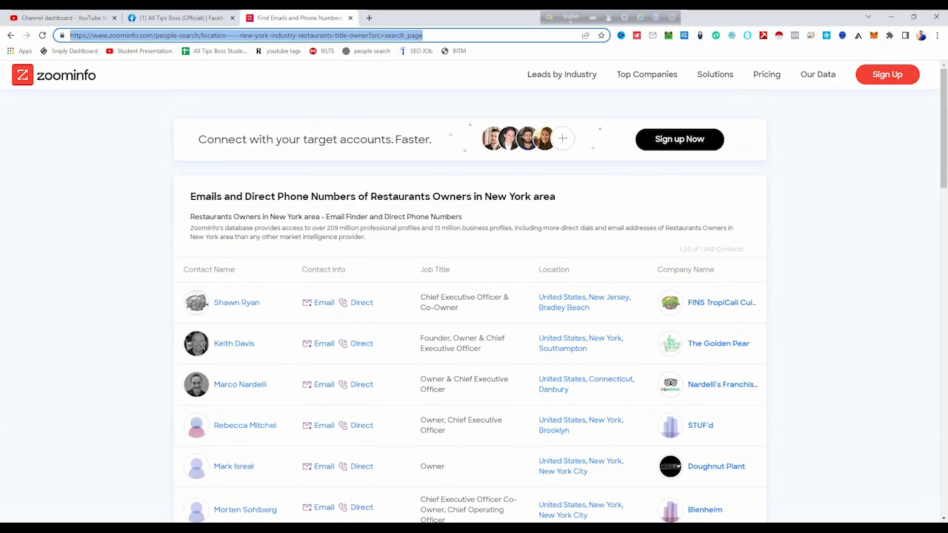
key("alt+Tab")
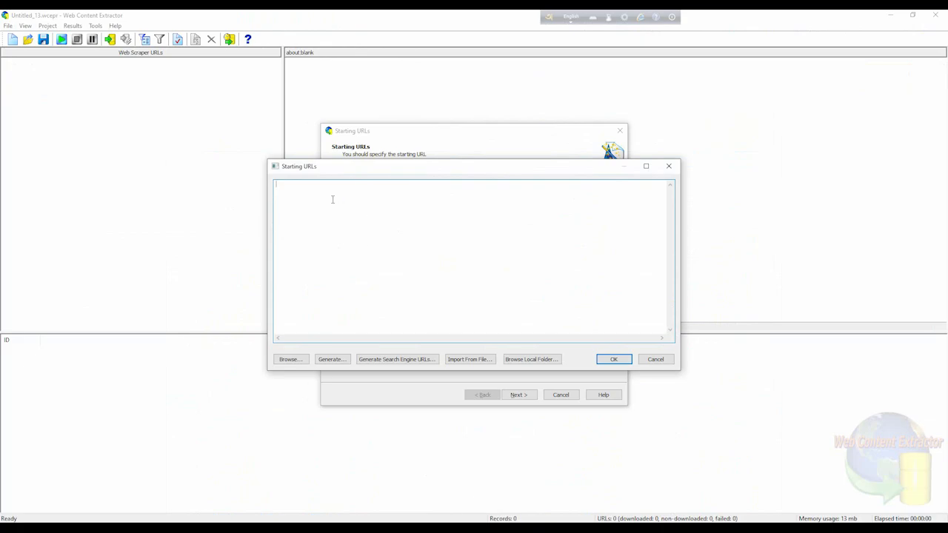
Paste the results page URL as a starting URL, then copy results page 2's link address from Chrome and add it on a new line
type("https://www.zoominfo.com/people-search/location----new-york-industry-restaurants-title-owner?src=search_page")
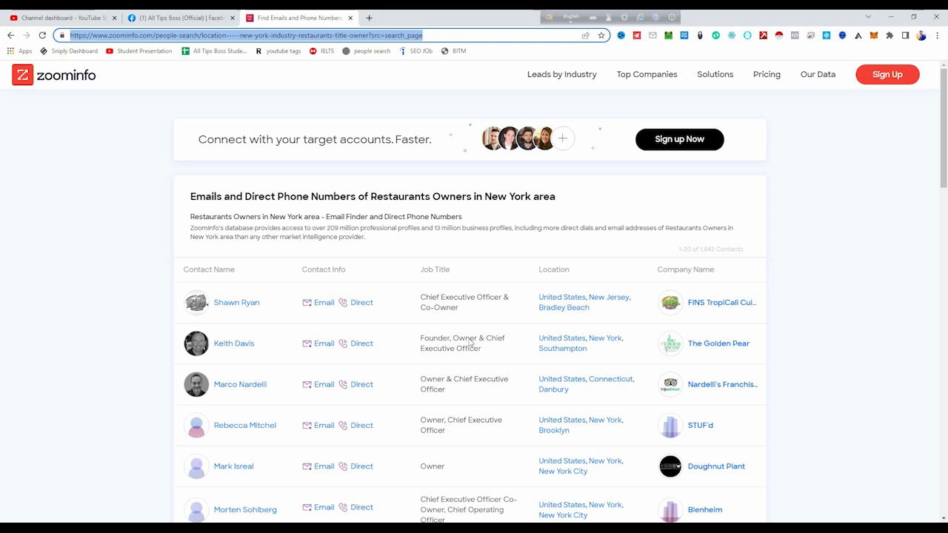
scroll(485, 317, "down", 10)
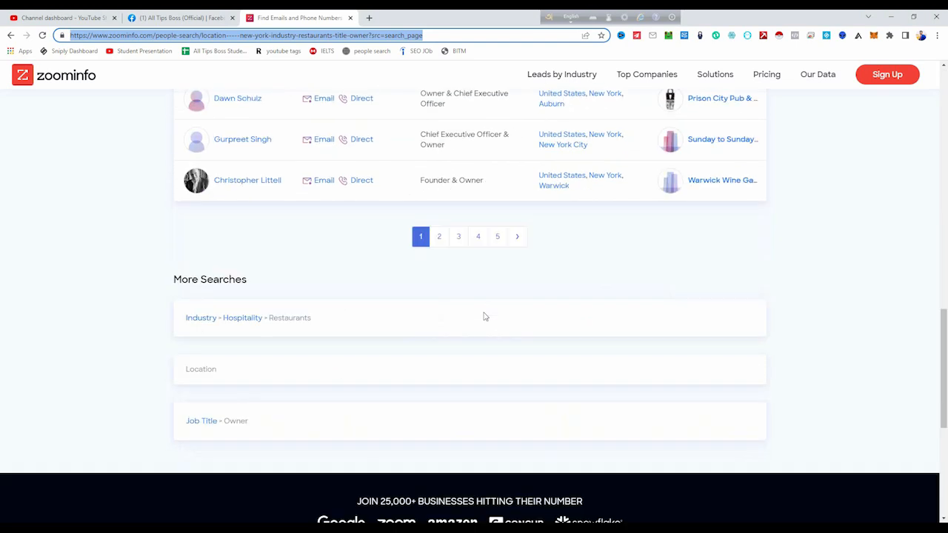
right_click(442, 243)
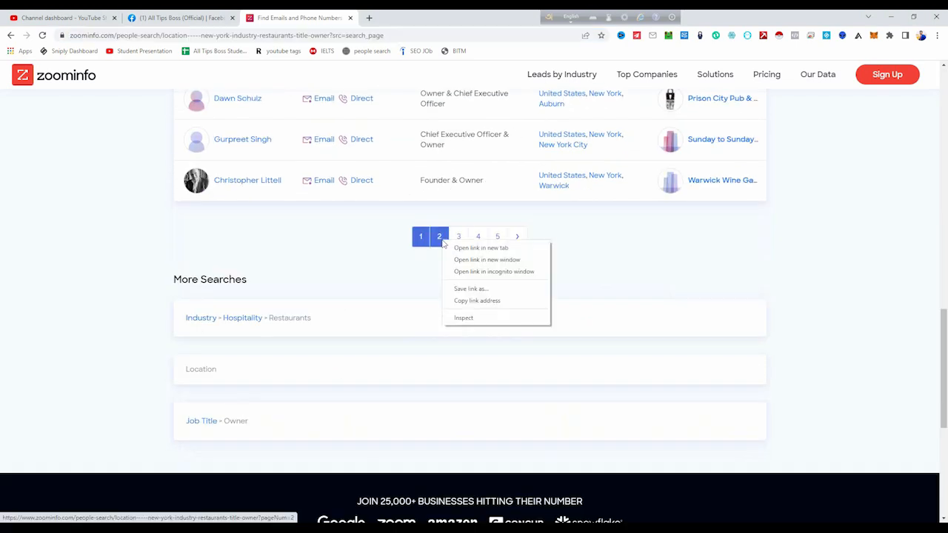
left_click(448, 301)
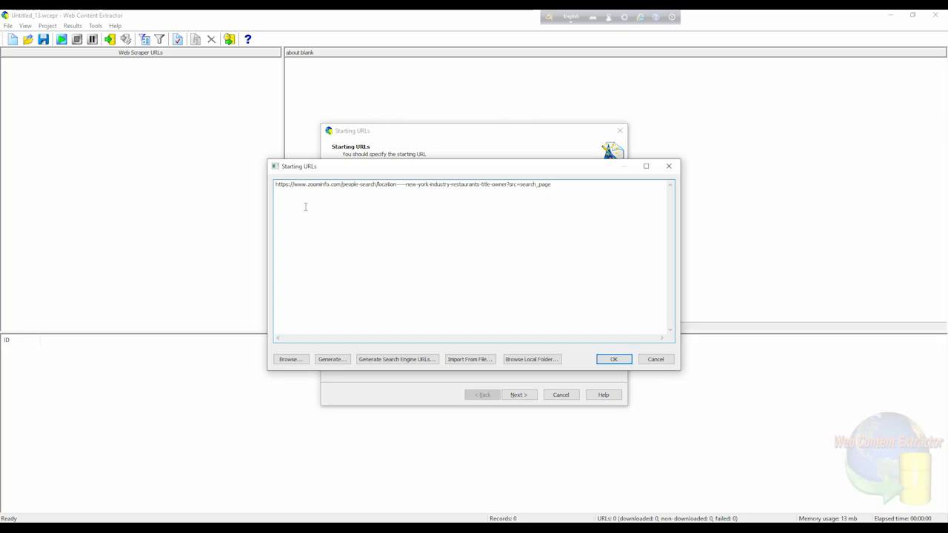
key("ctrl+v")
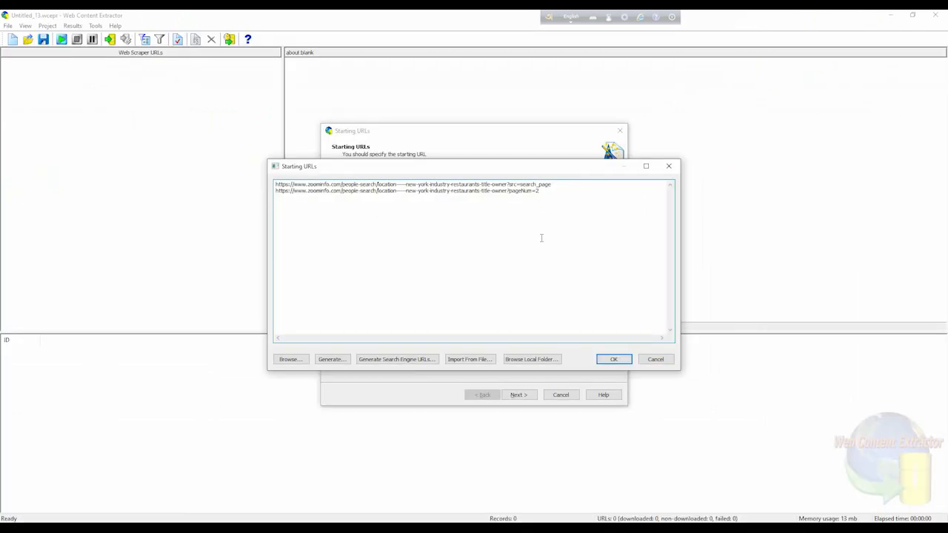
key("Return")
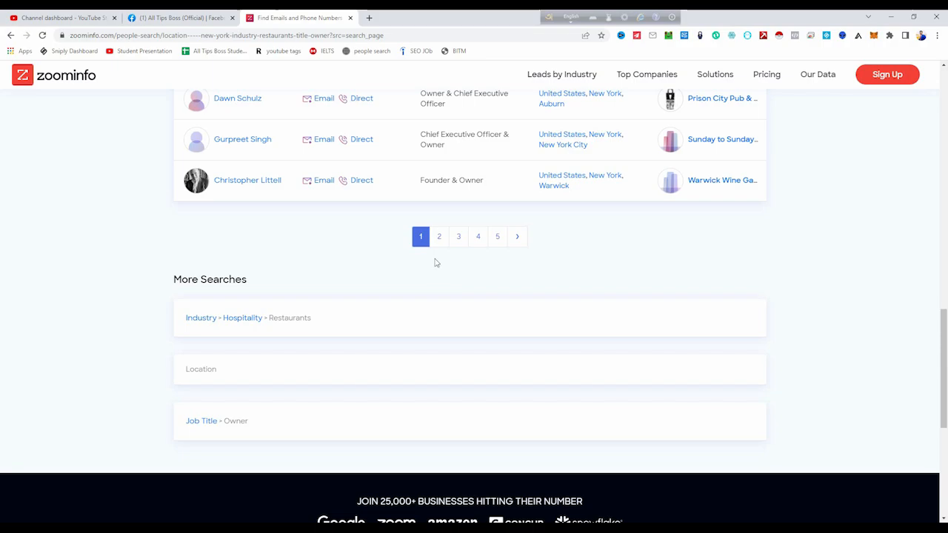
Copy the link address of results page 3 from Chrome and add it as the third starting URL in Web Content Extractor
right_click(461, 242)
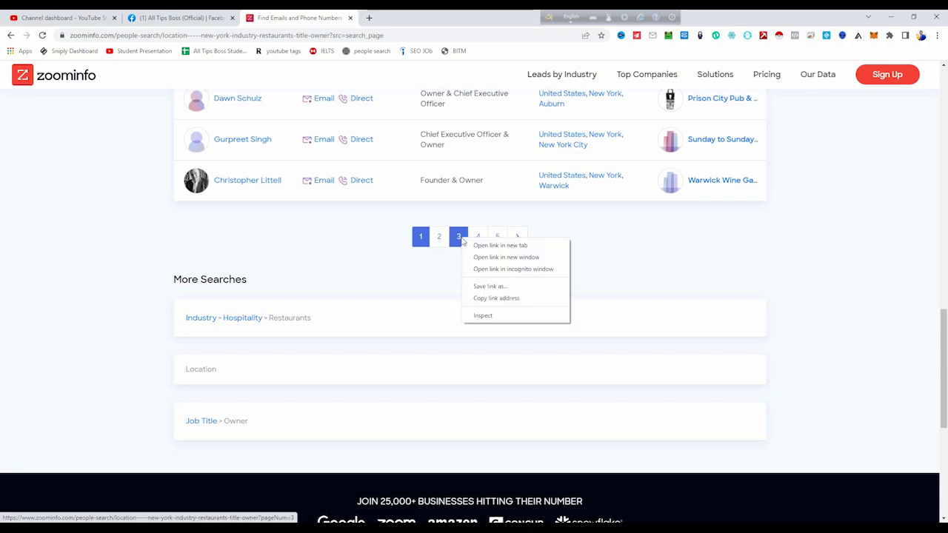
left_click(483, 299)
left_click(444, 528)
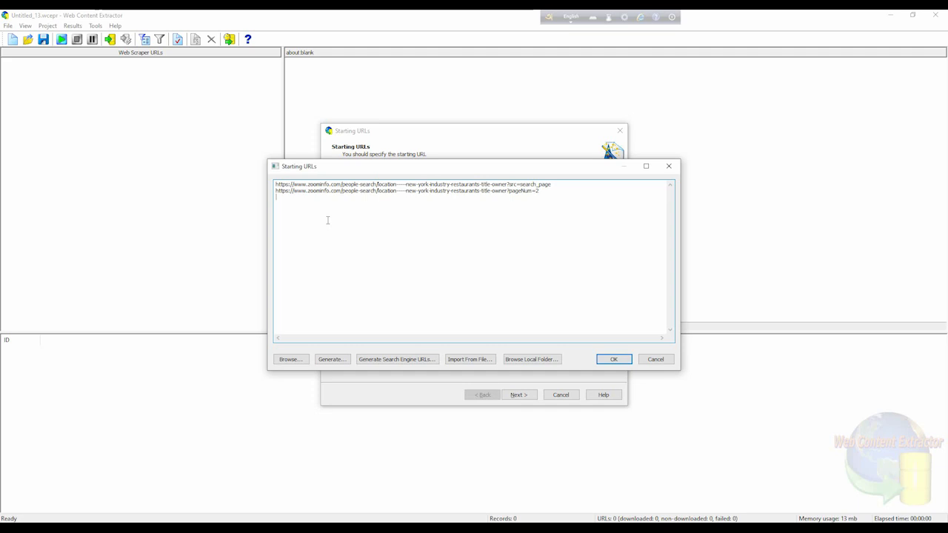
key("ctrl+v")
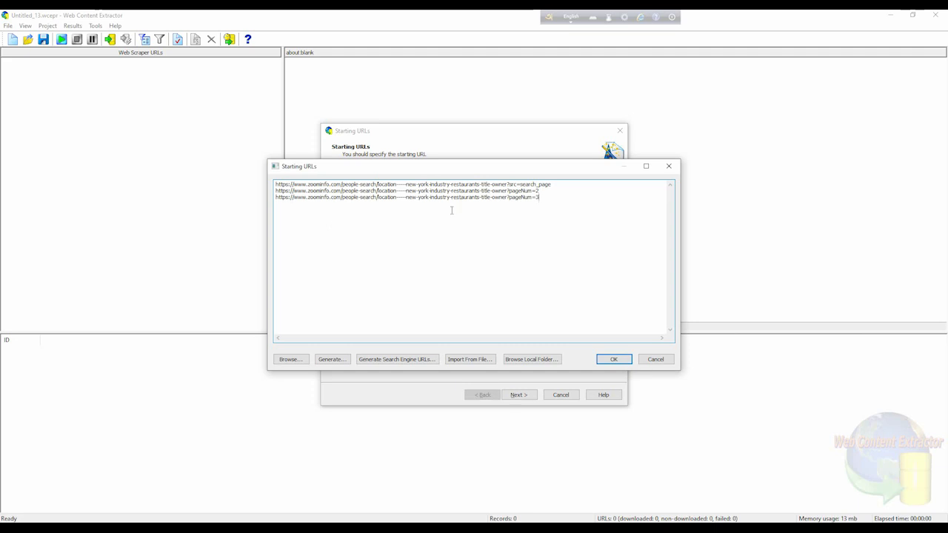
Add the same URL with pageNum=4 and pageNum=5 on separate lines and confirm the list of starting URLs
left_click_drag(408, 199, 463, 195)
left_click(472, 197)
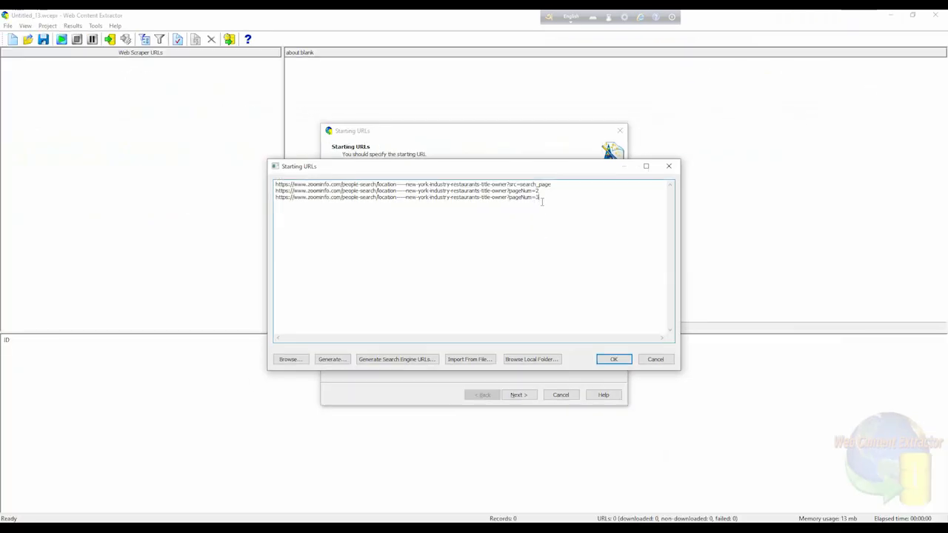
left_click(539, 198)
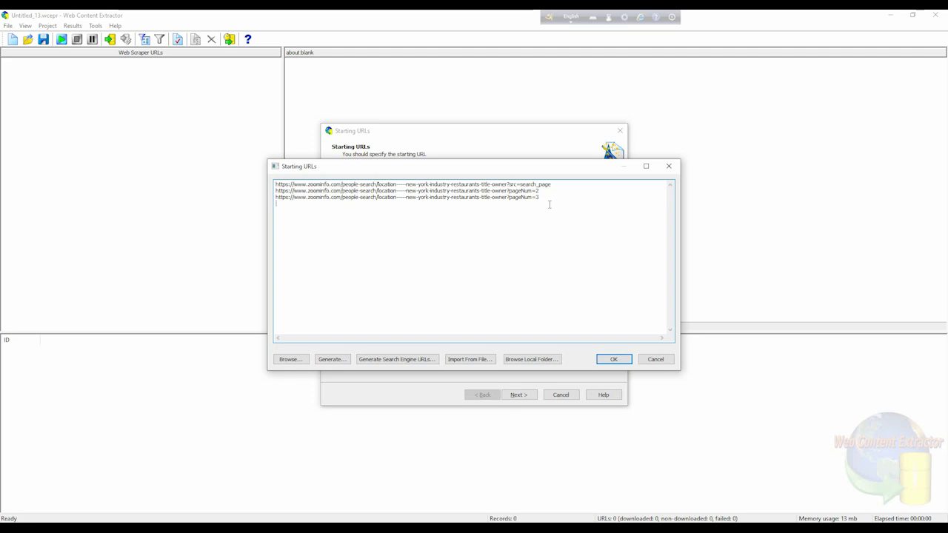
key("ctrl+v")
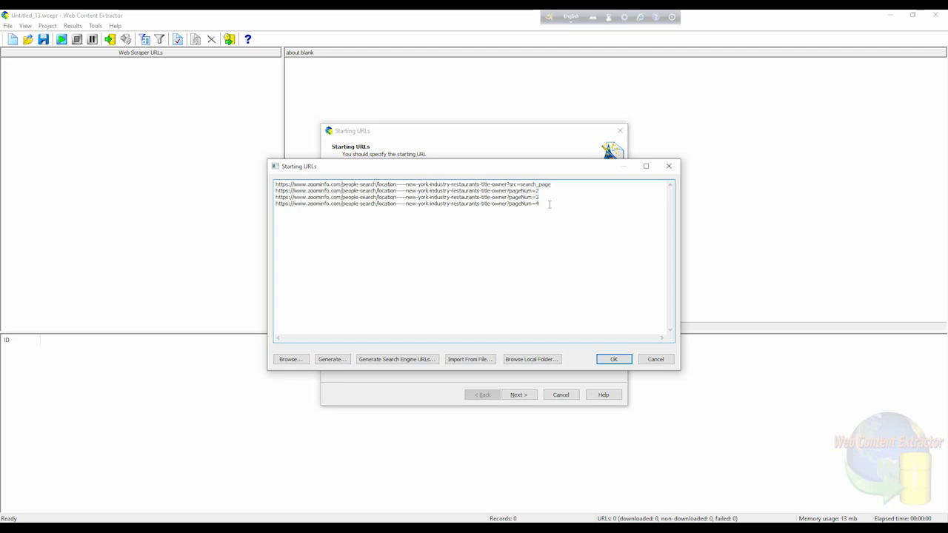
key("ctrl+v")
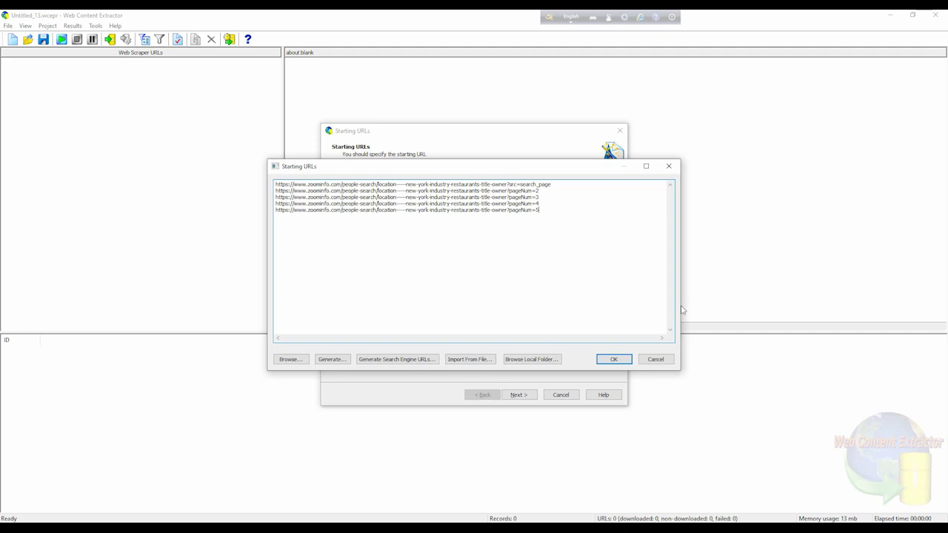
left_click(614, 359)
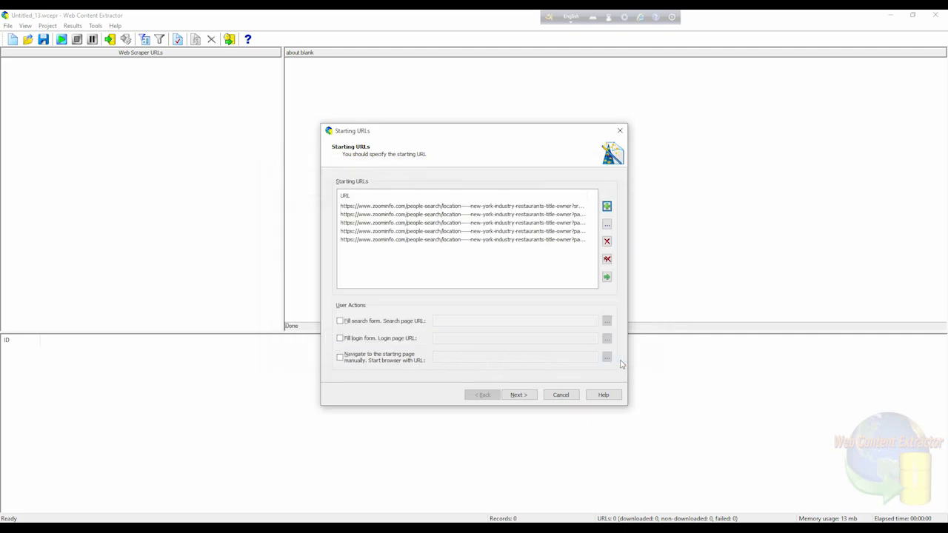
Accept the starting URLs and default crawling rules, and start adding data fields to the extraction pattern
left_click(519, 395)
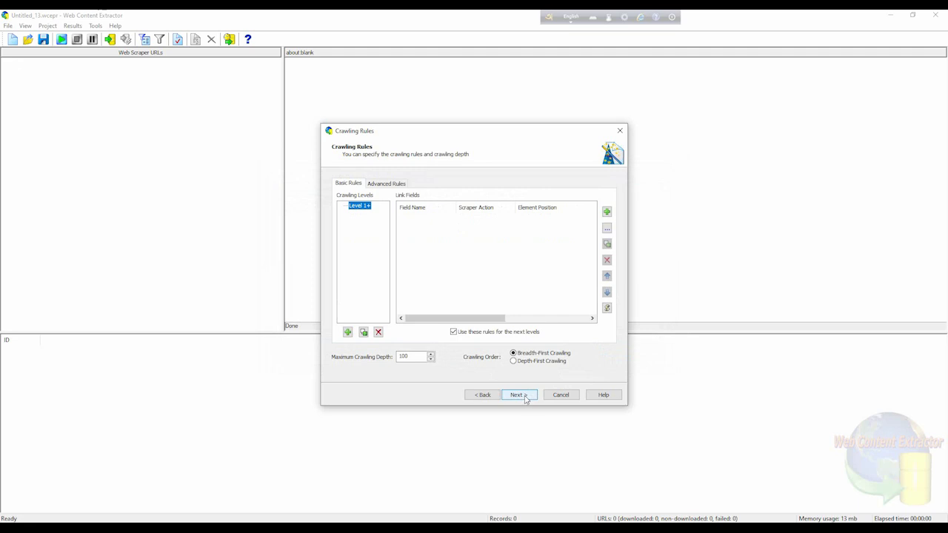
left_click(523, 396)
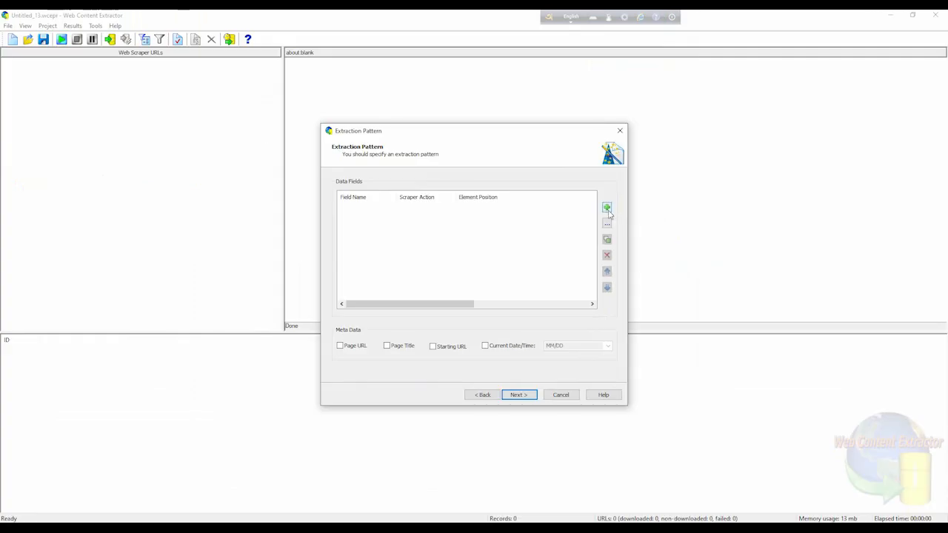
left_click(608, 210)
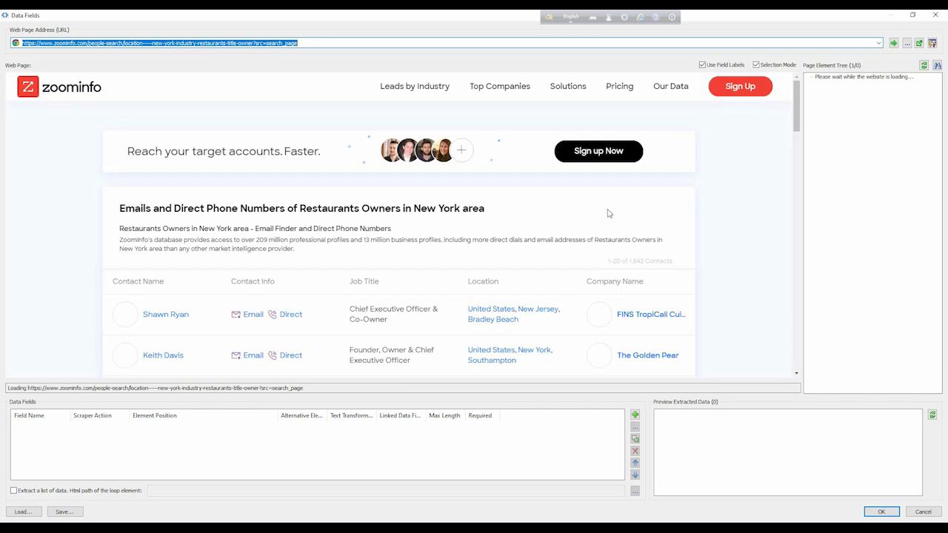
Add an Extract Text data field called Name from the first contact's name in the loaded results page
scroll(608, 215, "down", 1)
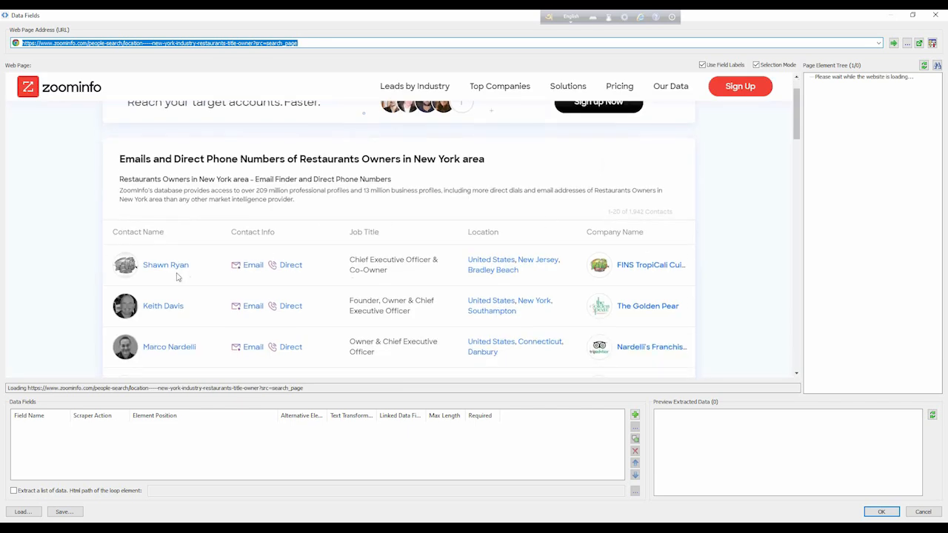
left_click(320, 73)
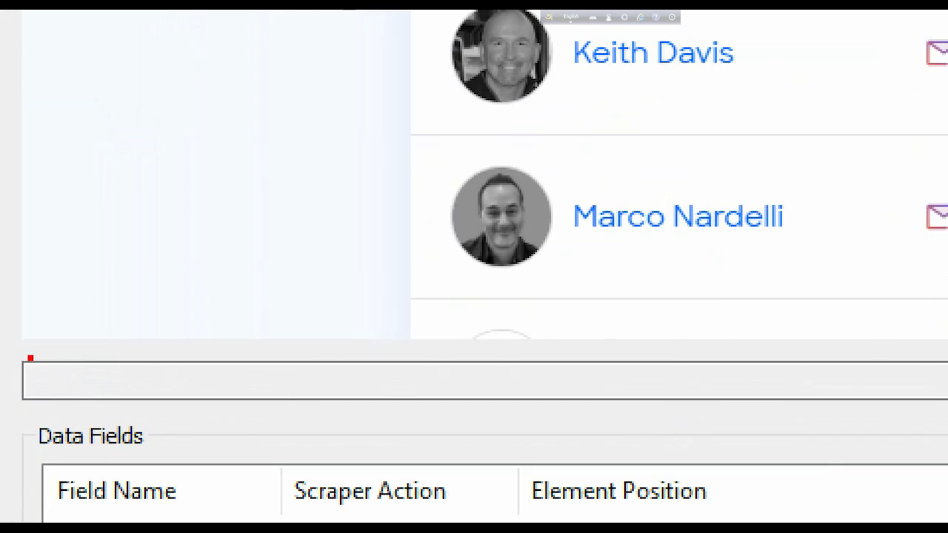
left_click_drag(27, 357, 286, 401)
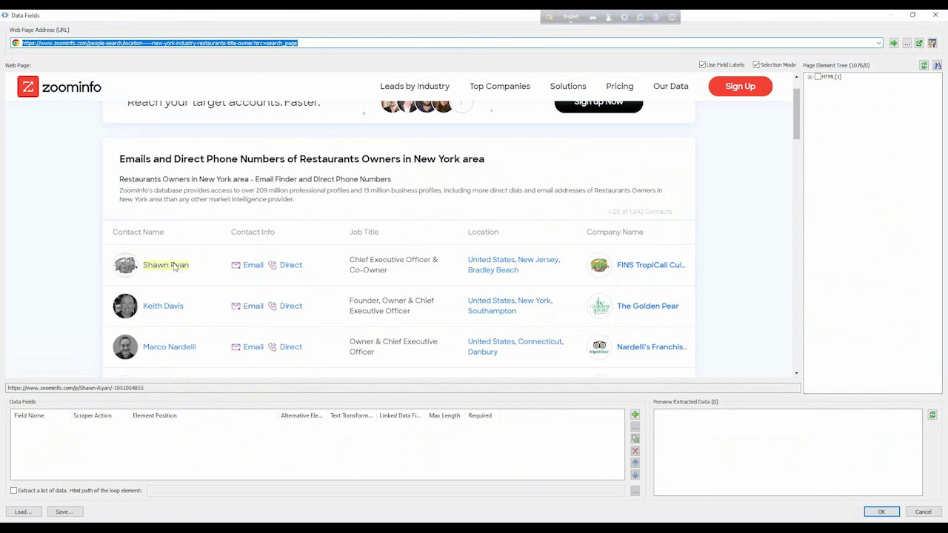
scroll(188, 330, "down", 1)
scroll(189, 329, "down", 3)
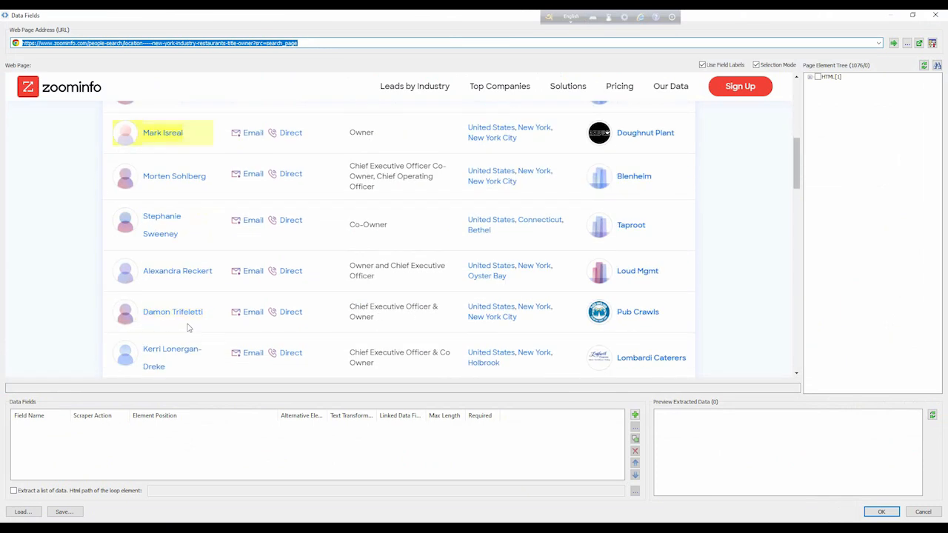
scroll(188, 334, "up", 5)
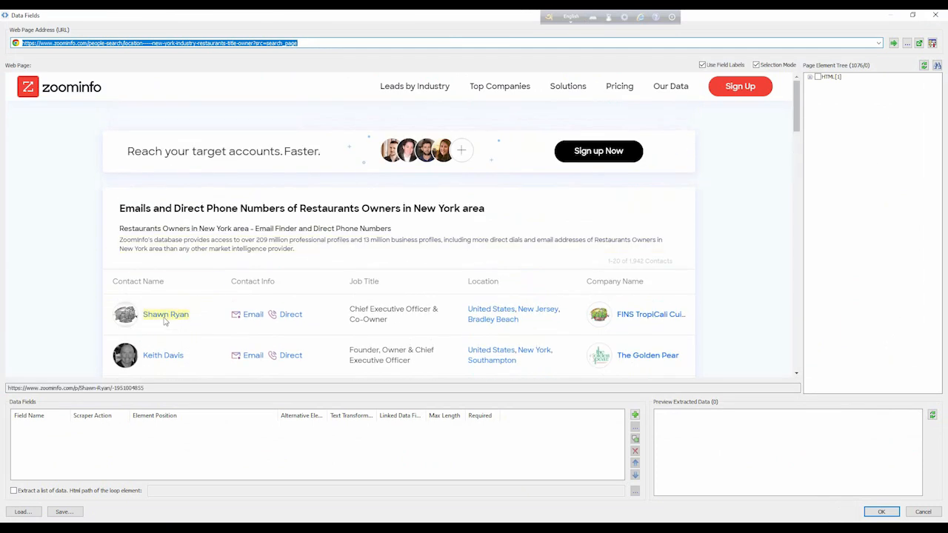
left_click(166, 320)
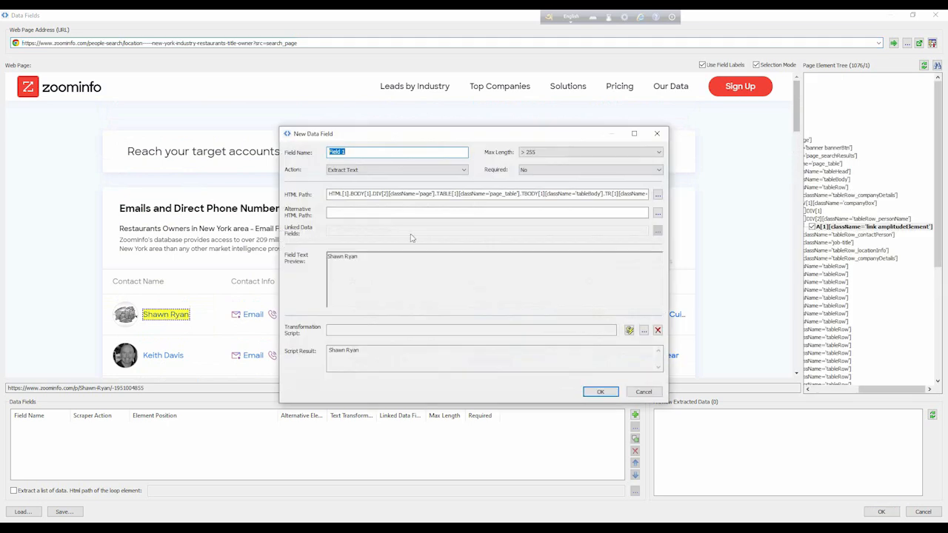
key("BackSpace")
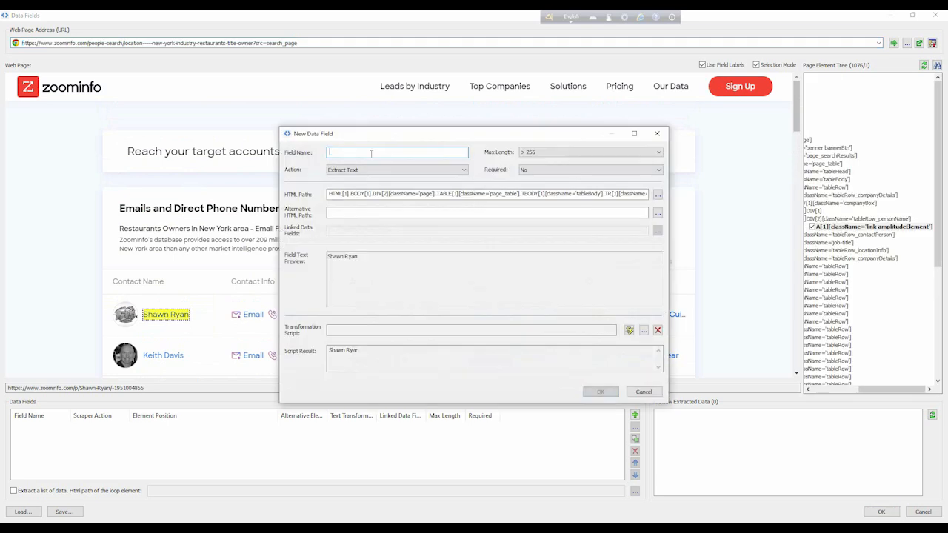
type("NA")
key("BackSpace")
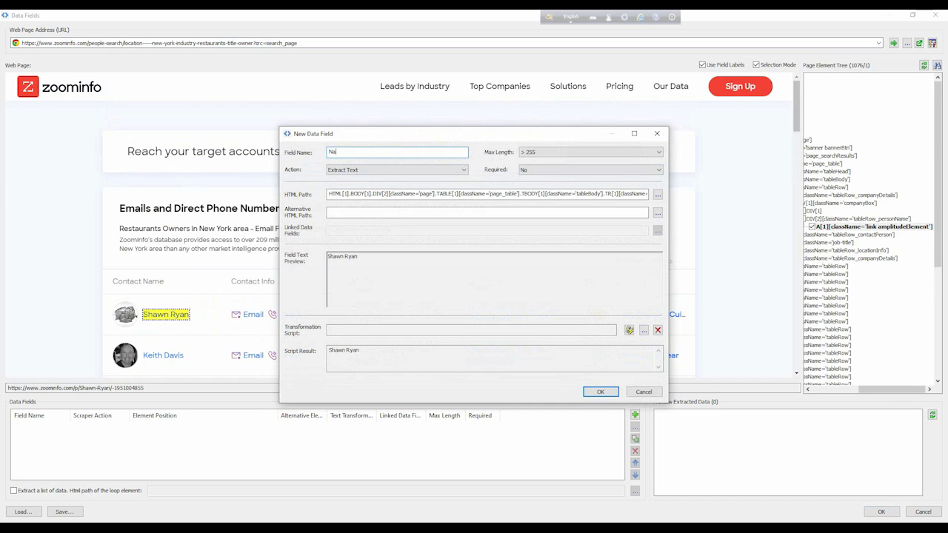
type("ame")
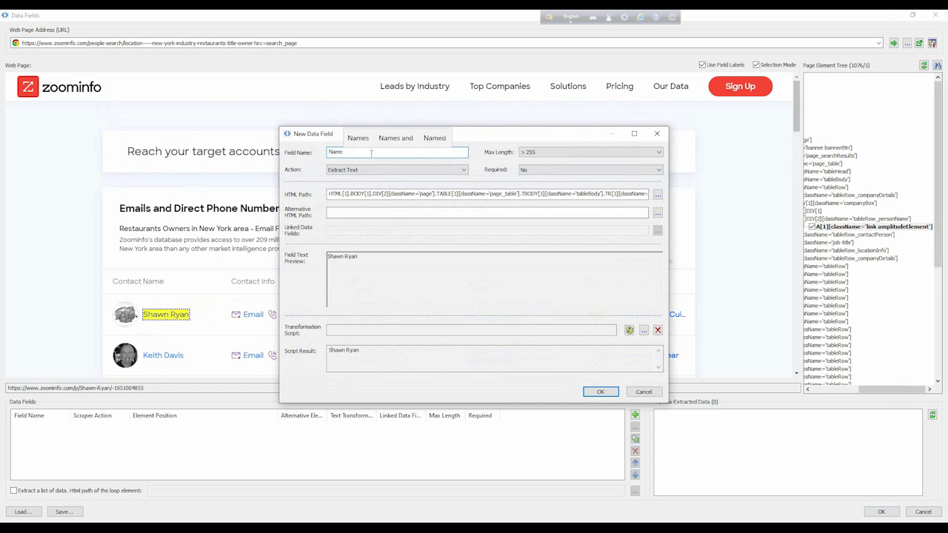
left_click(601, 392)
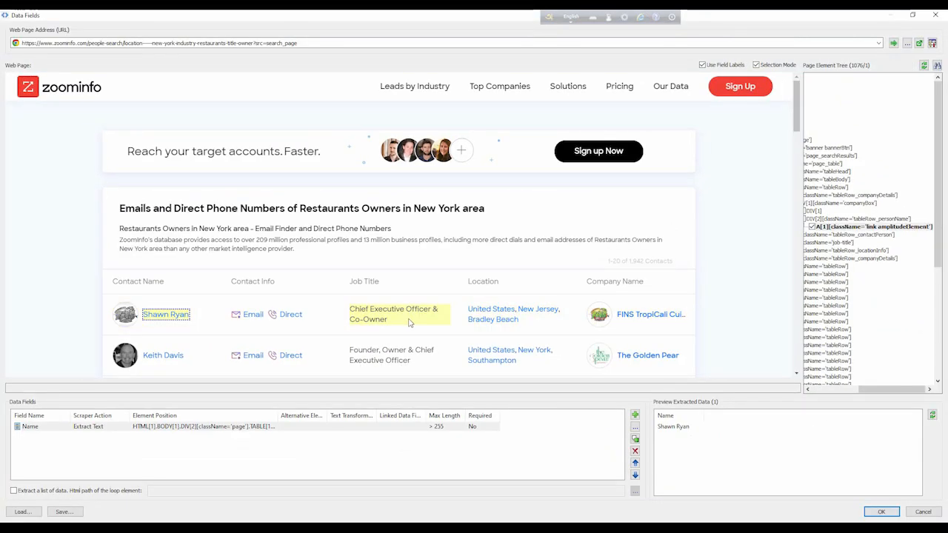
Add an Extract Text data field called Job Title from the first contact's job title
left_click(497, 320)
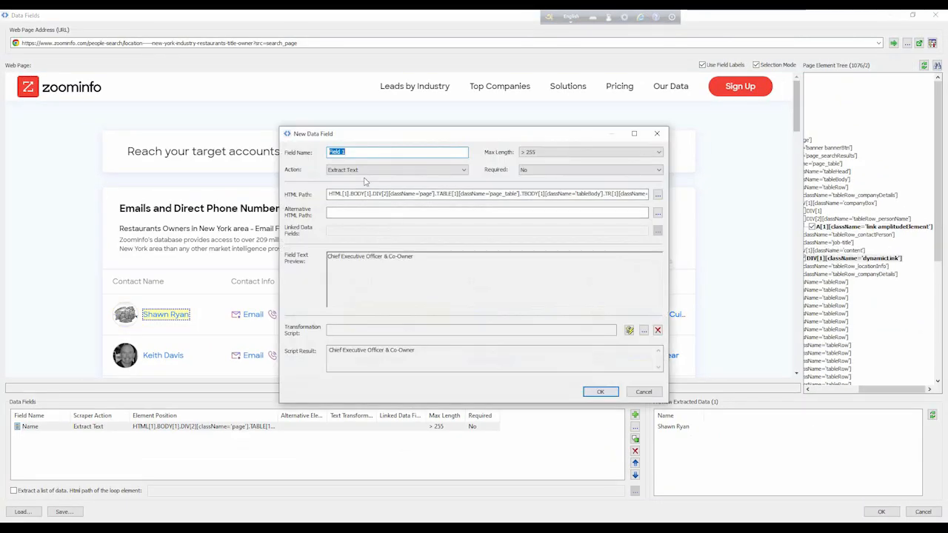
type("Job ")
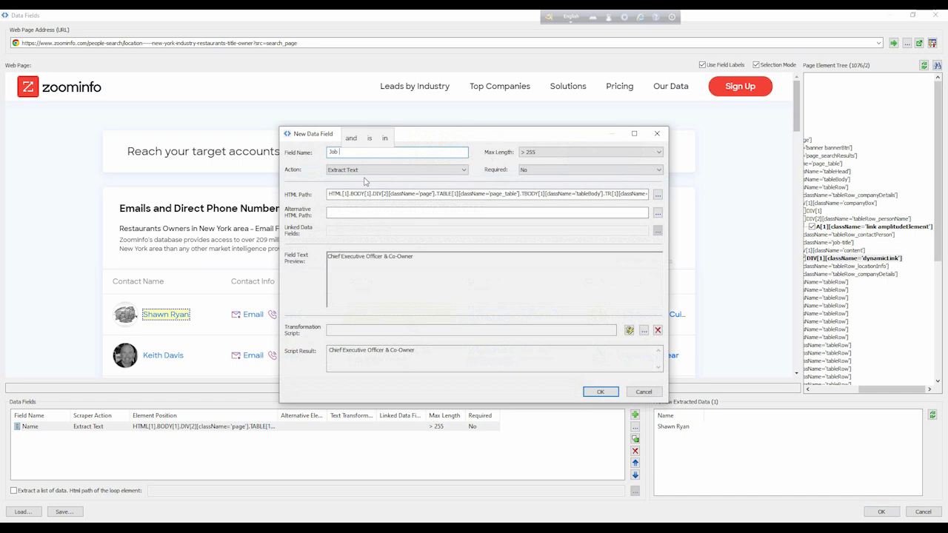
type("Title")
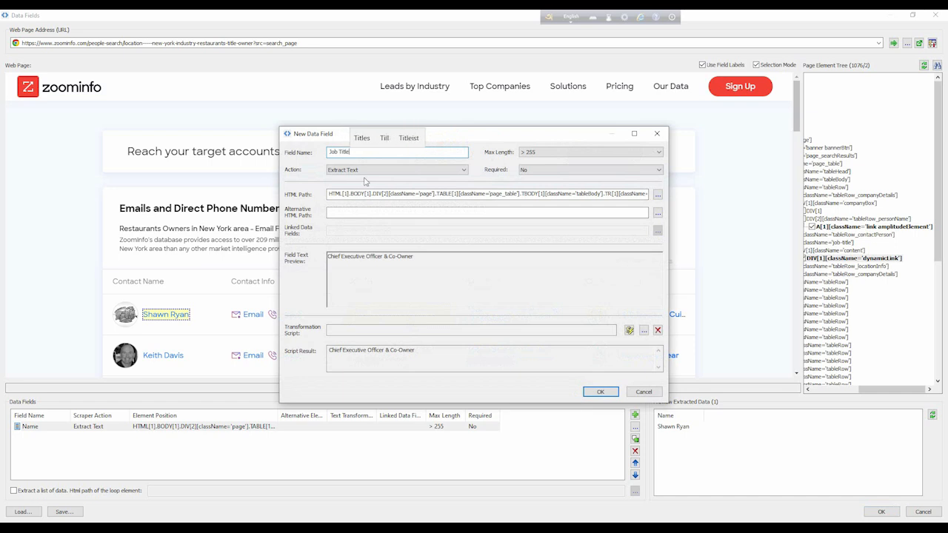
left_click(601, 392)
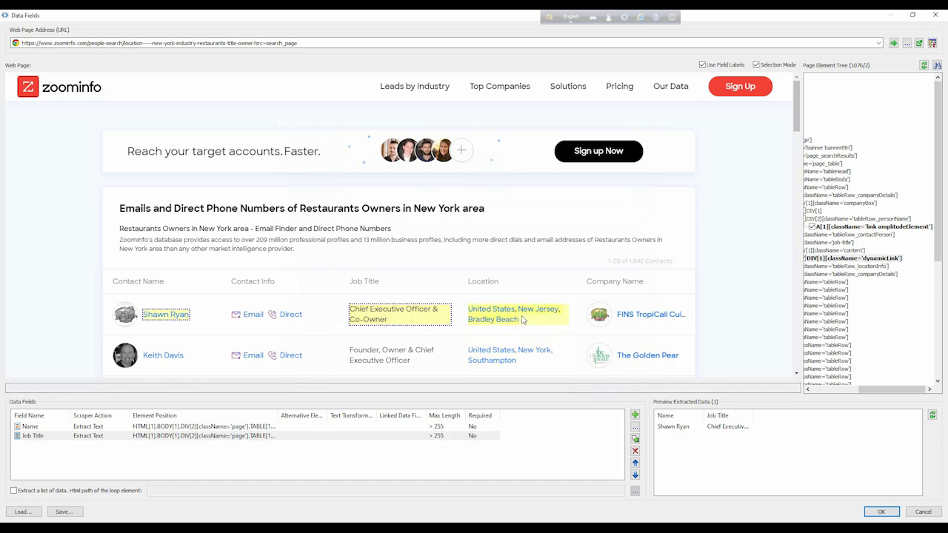
Add an Extract Text data field called Location from the first contact's location
left_click(523, 318)
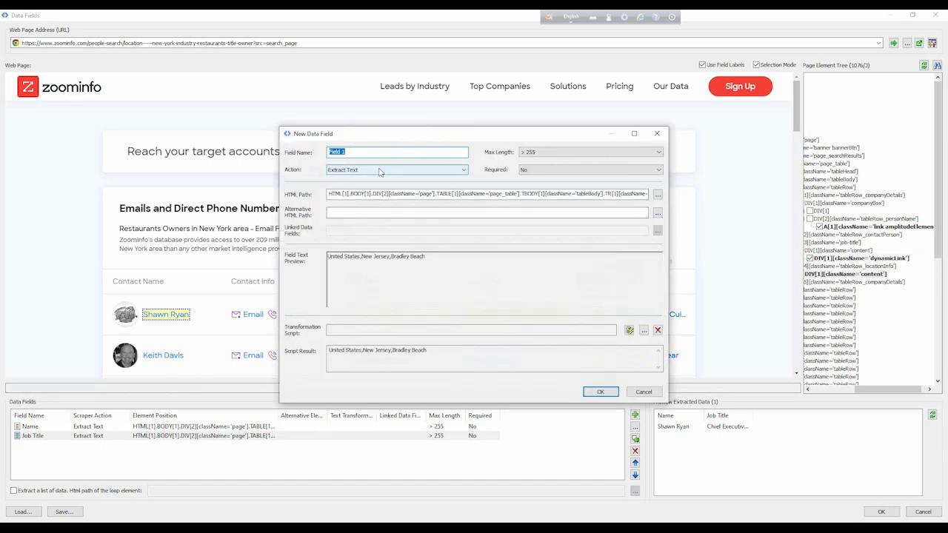
type("Loca")
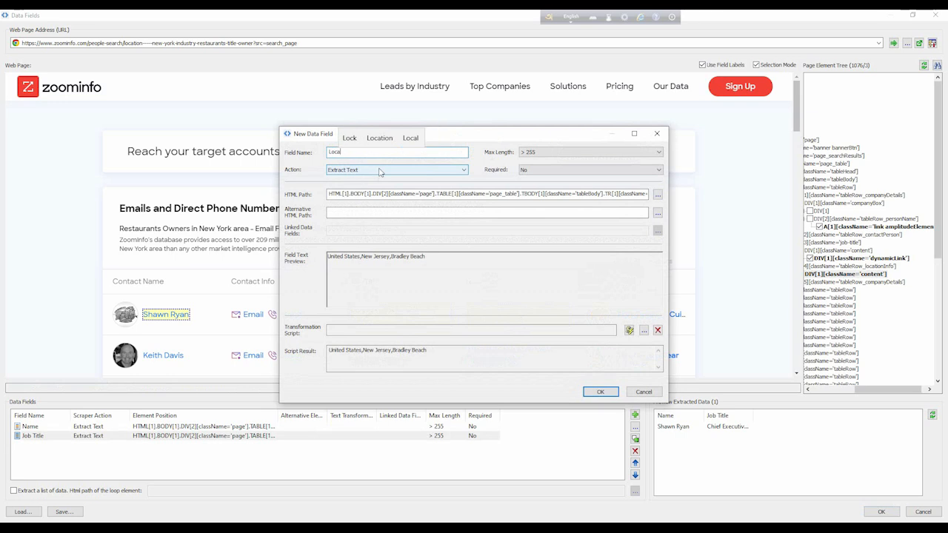
type("tio")
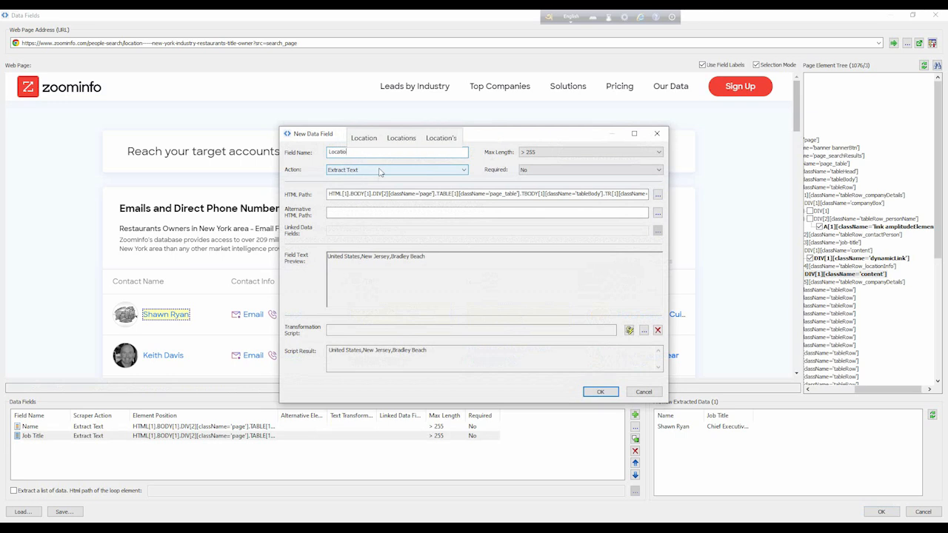
key("BackSpace")
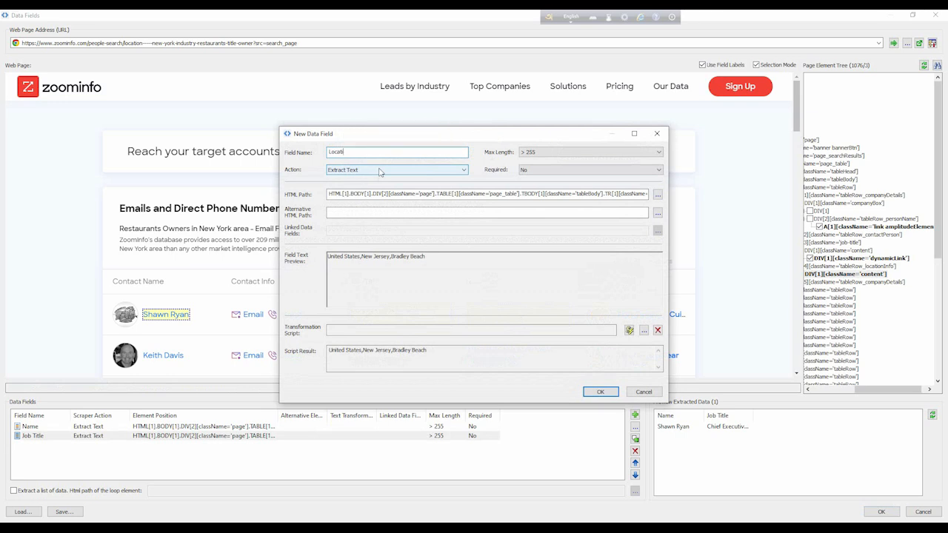
type("on")
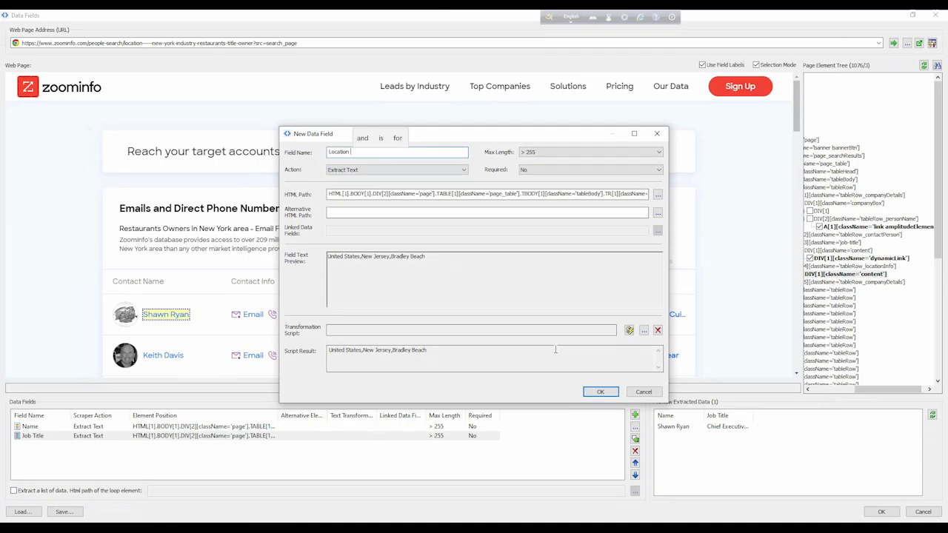
left_click(601, 392)
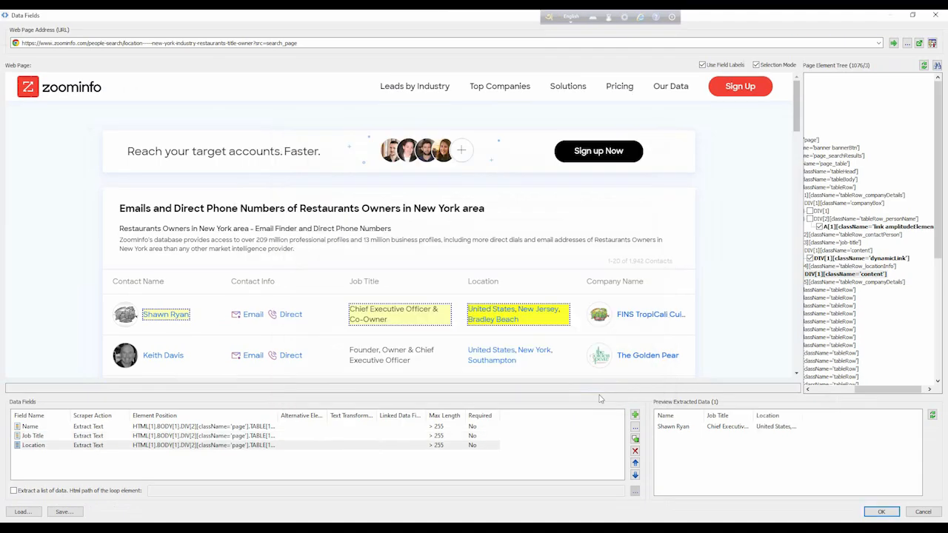
Add an Extract Text data field called Company from the first contact's company name
left_click(653, 324)
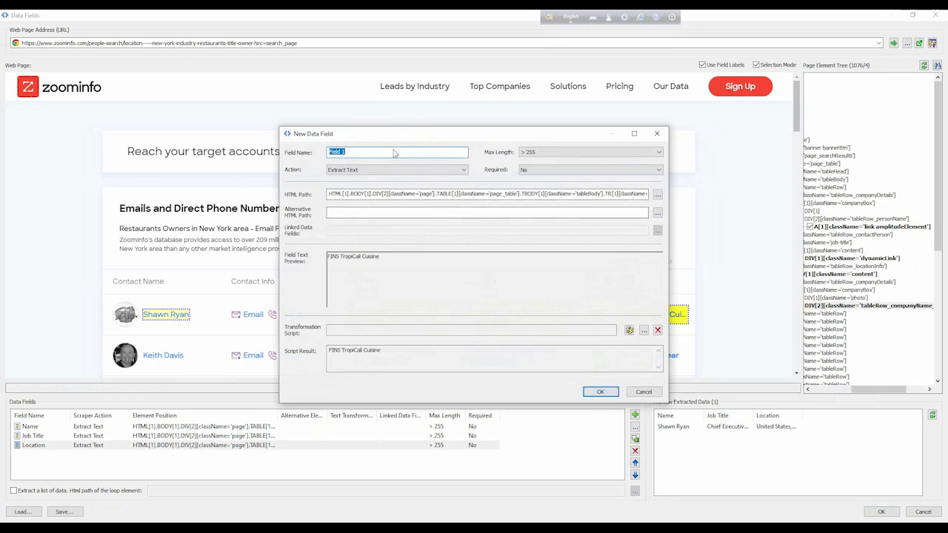
key("BackSpace")
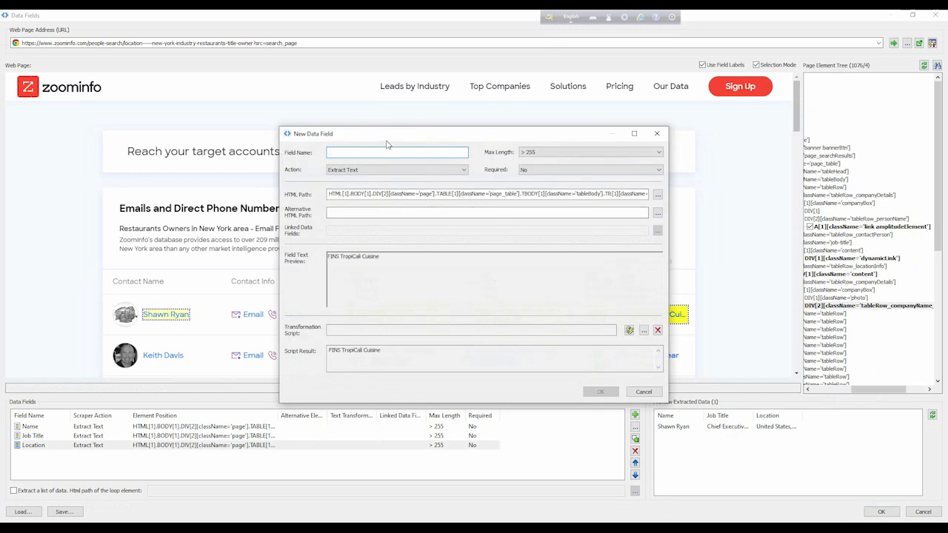
type("Coma")
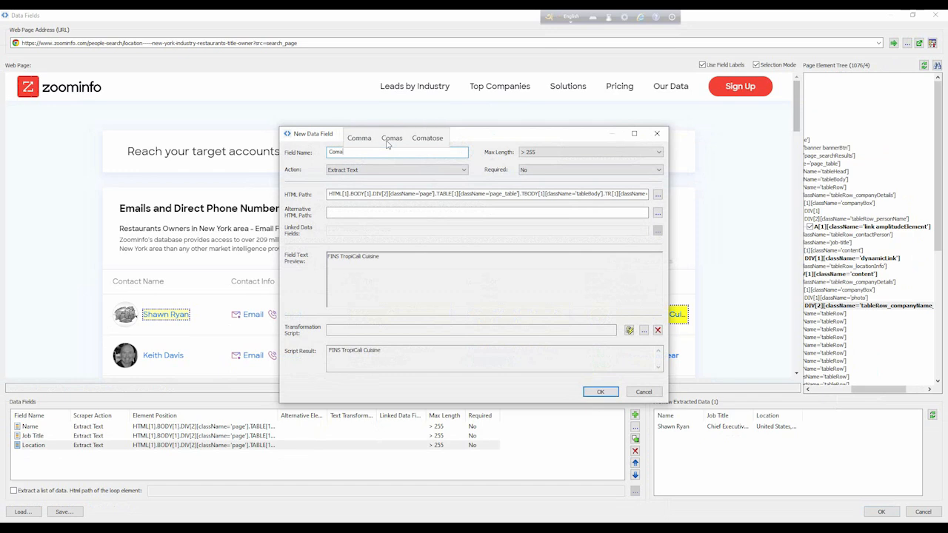
key("BackSpace")
type("pa")
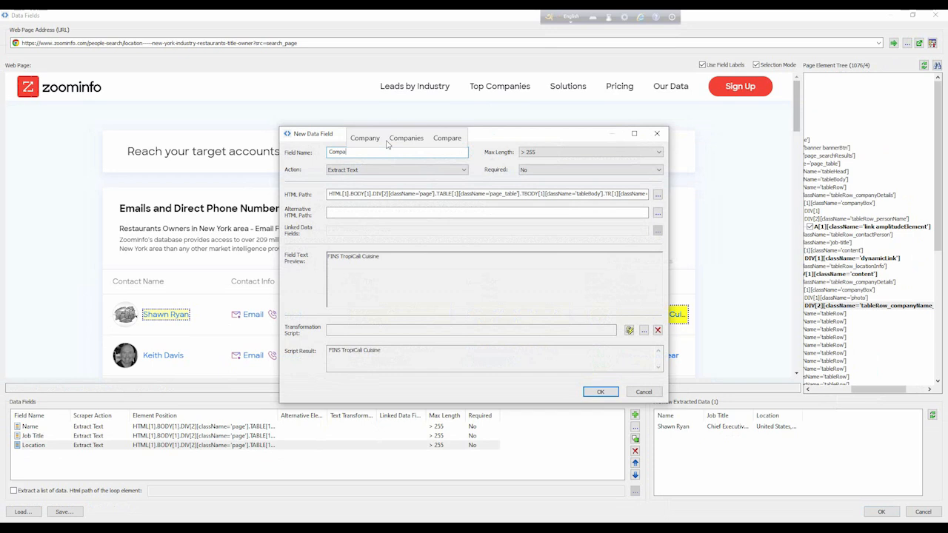
type("ny")
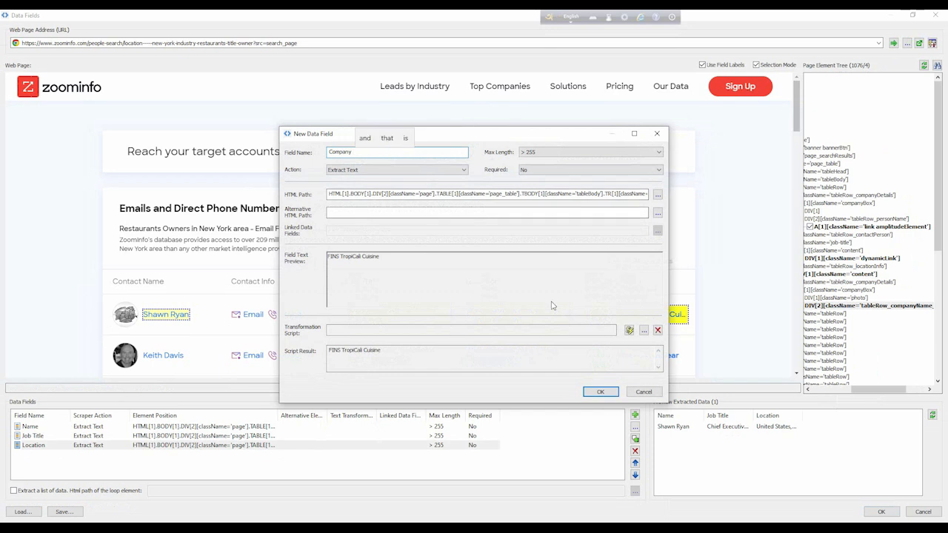
left_click(601, 392)
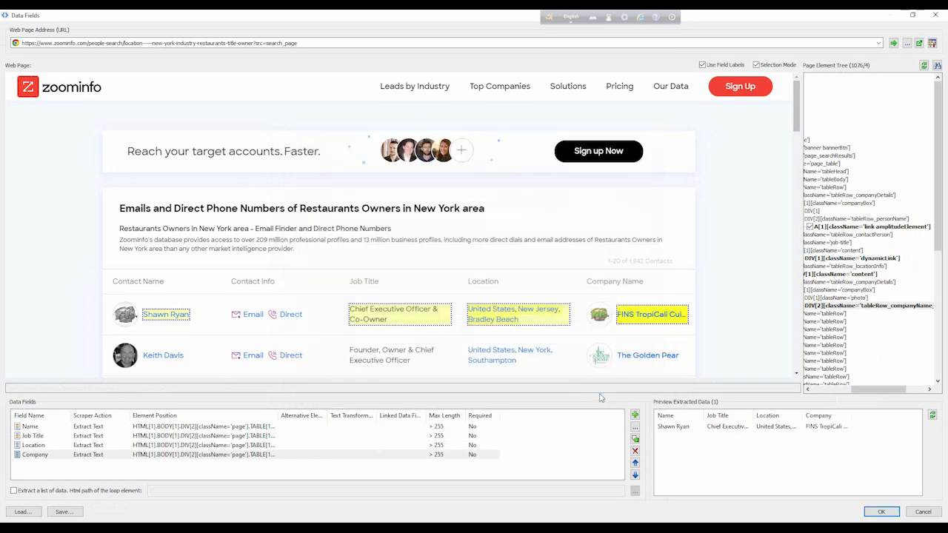
Examine the contact rows of the results page and compare their columns with the defined data fields
scroll(255, 217, "down", 2)
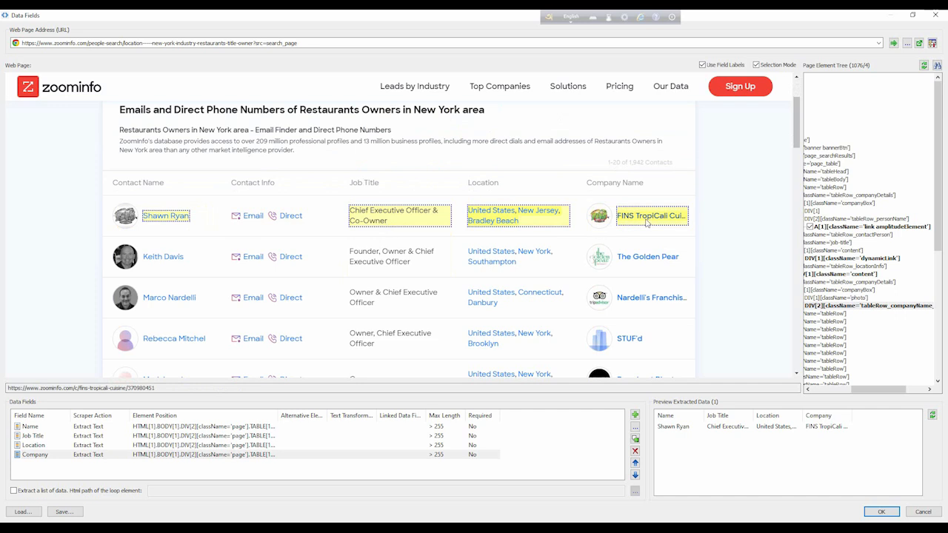
scroll(397, 255, "down", 1)
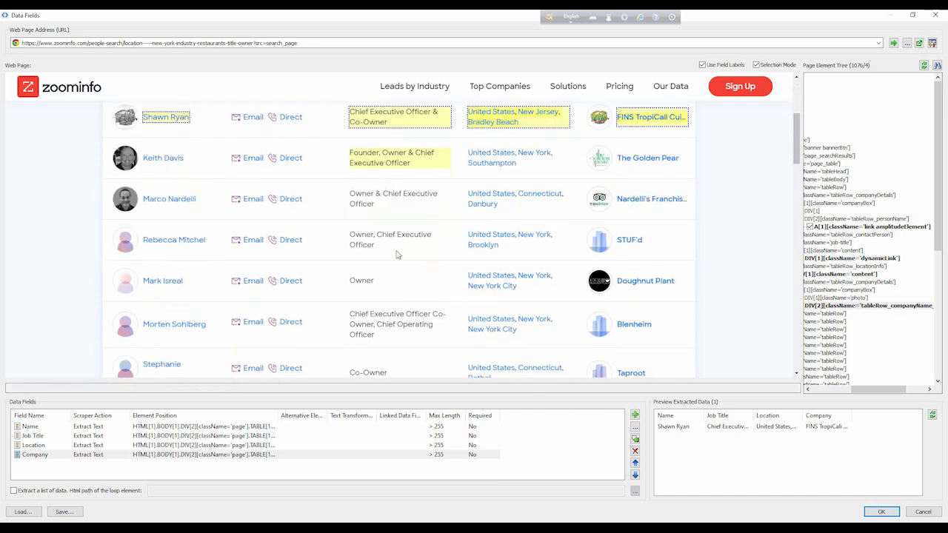
scroll(396, 254, "up", 2)
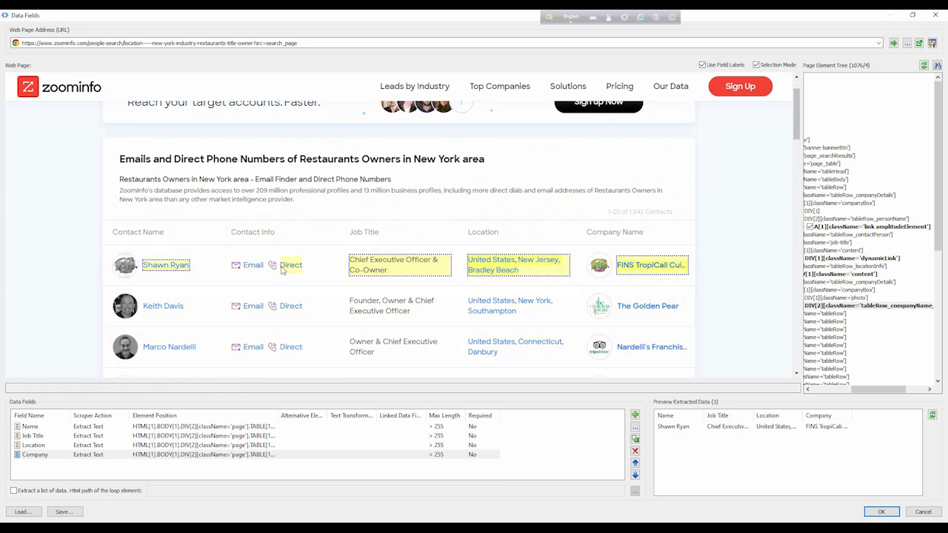
scroll(282, 271, "up", 1)
scroll(281, 271, "down", 1)
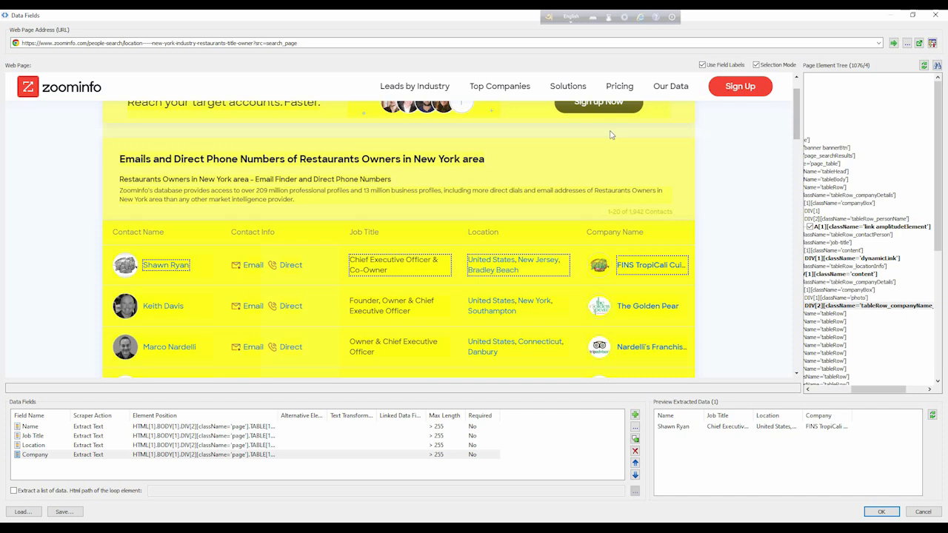
scroll(609, 133, "up", 1)
scroll(487, 242, "down", 3)
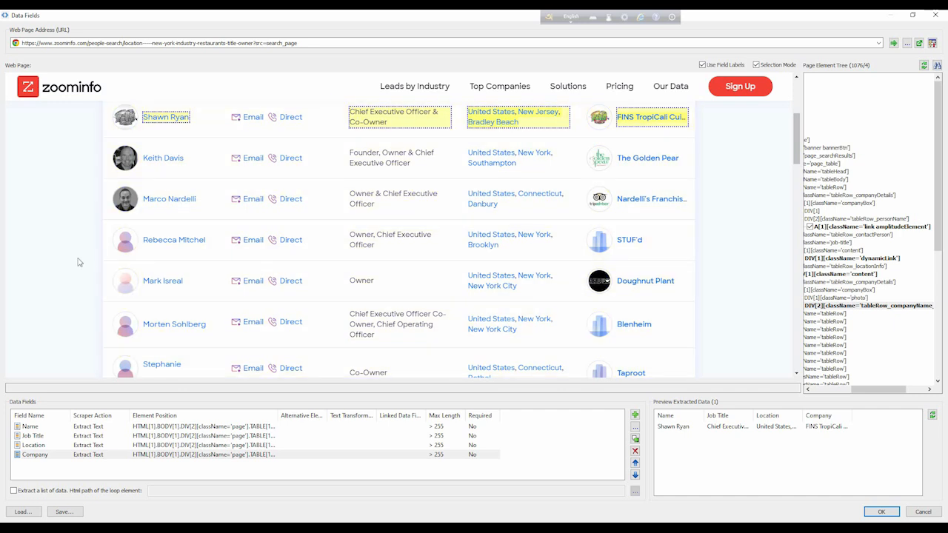
scroll(195, 229, "up", 2)
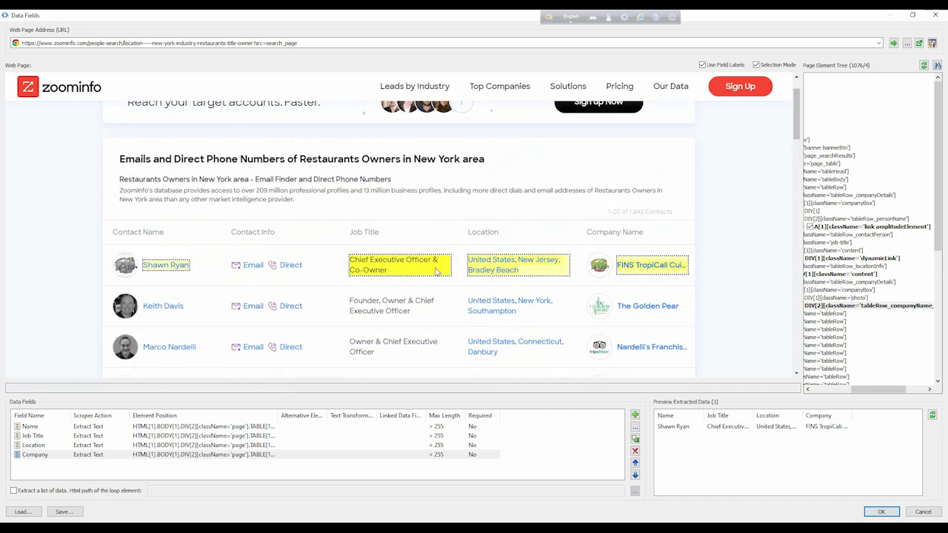
scroll(309, 288, "down", 2)
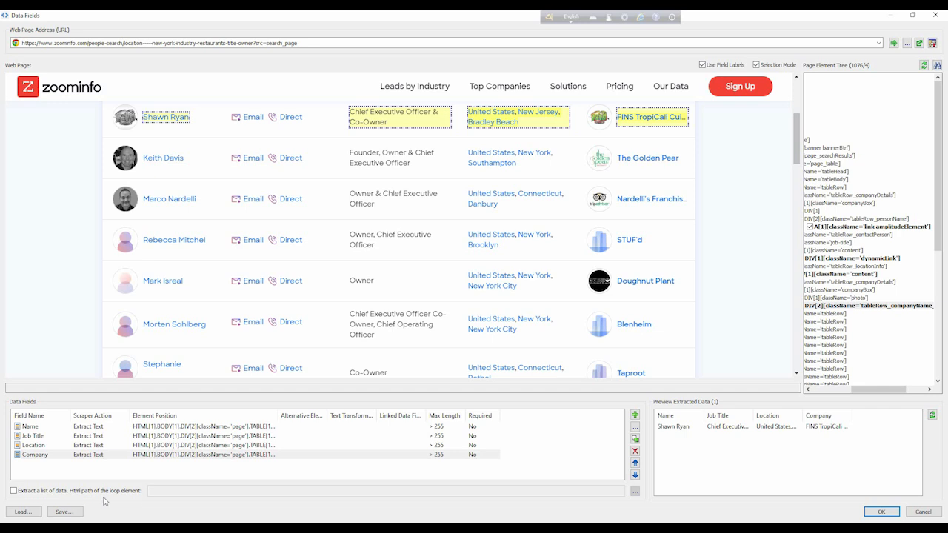
Turn on extraction of a list of data using the detected page elements, and confirm the data fields
left_click(66, 491)
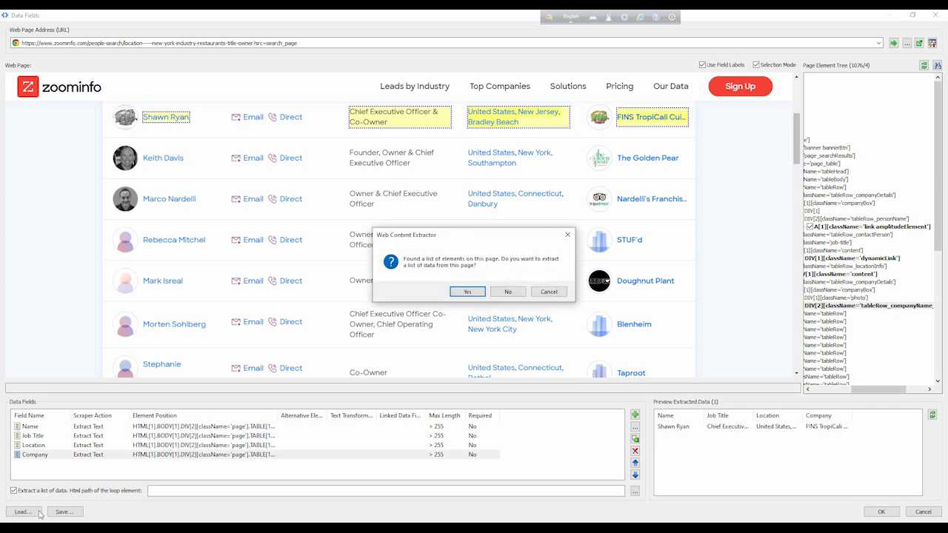
left_click(467, 292)
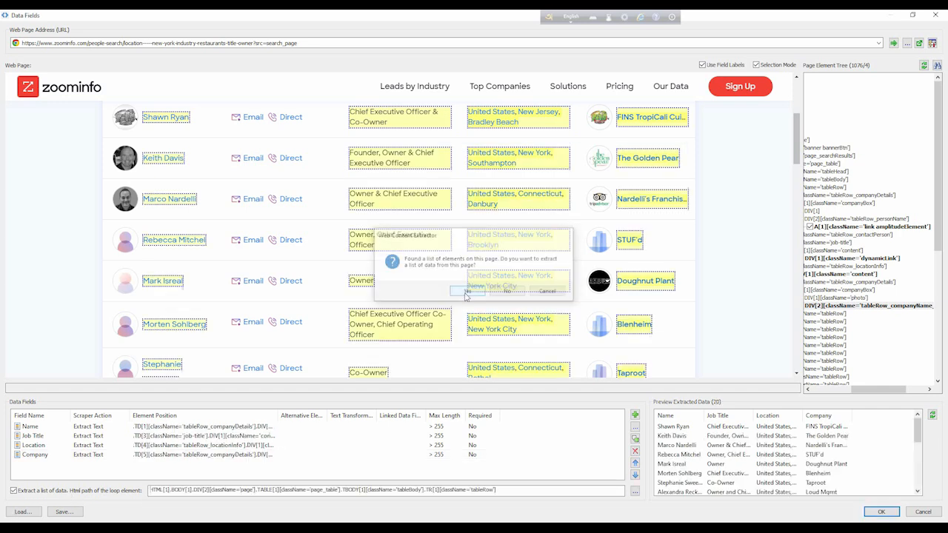
scroll(435, 271, "down", 3)
scroll(434, 271, "down", 5)
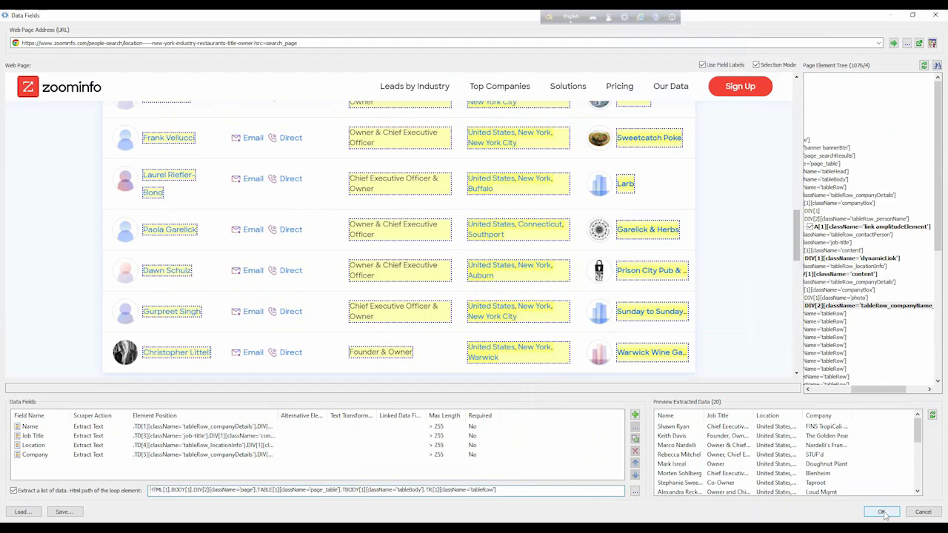
left_click(834, 486)
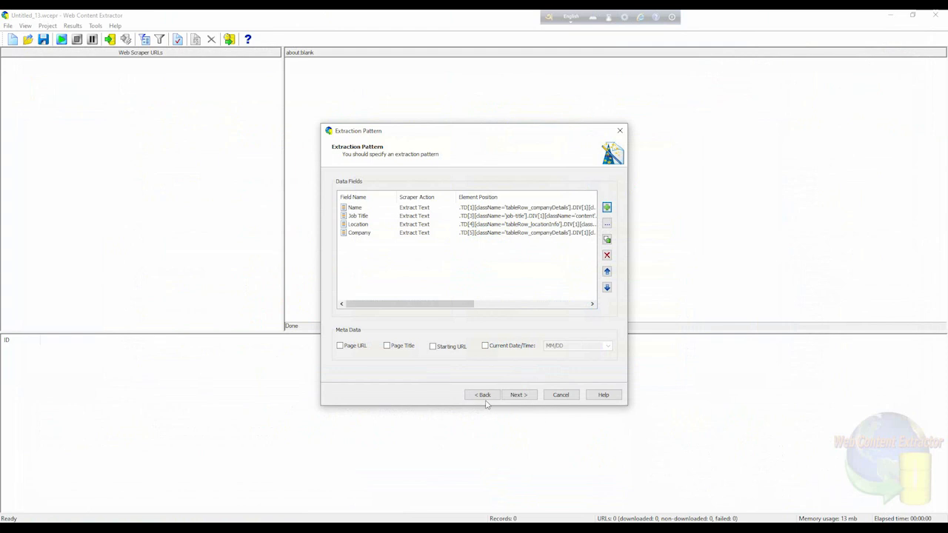
Finish the project with the default file name and no meta data, and run the scrape on all starting URLs
key("ctrl+1")
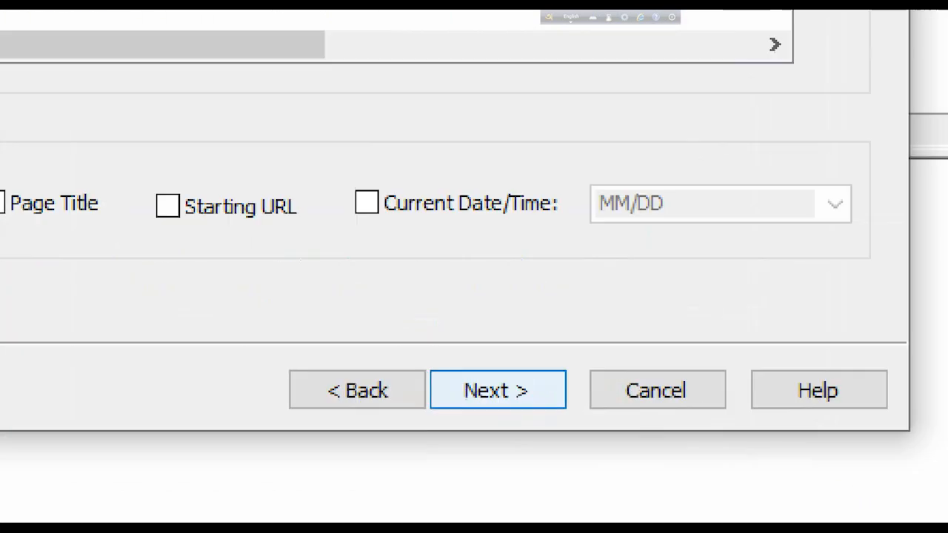
left_click(527, 397)
left_click_drag(422, 357, 521, 401)
key("Escape")
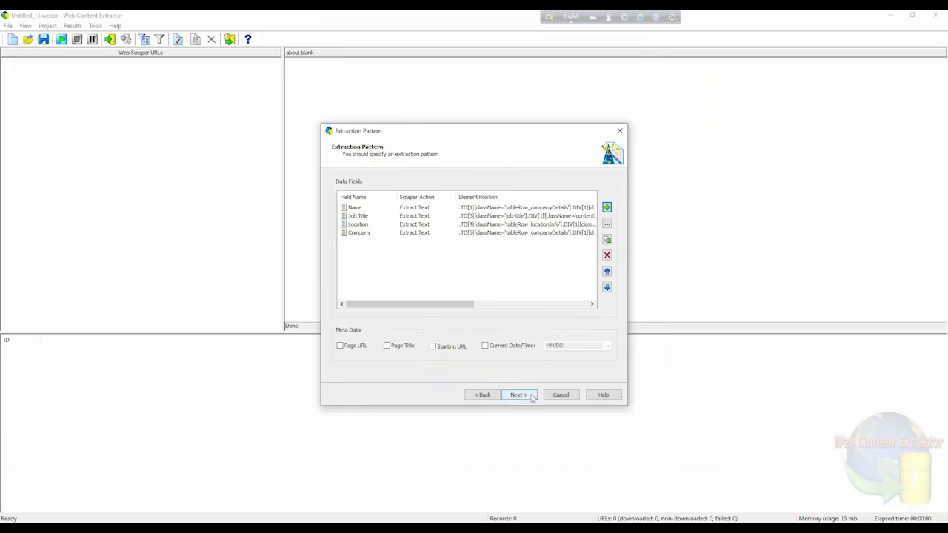
left_click(531, 398)
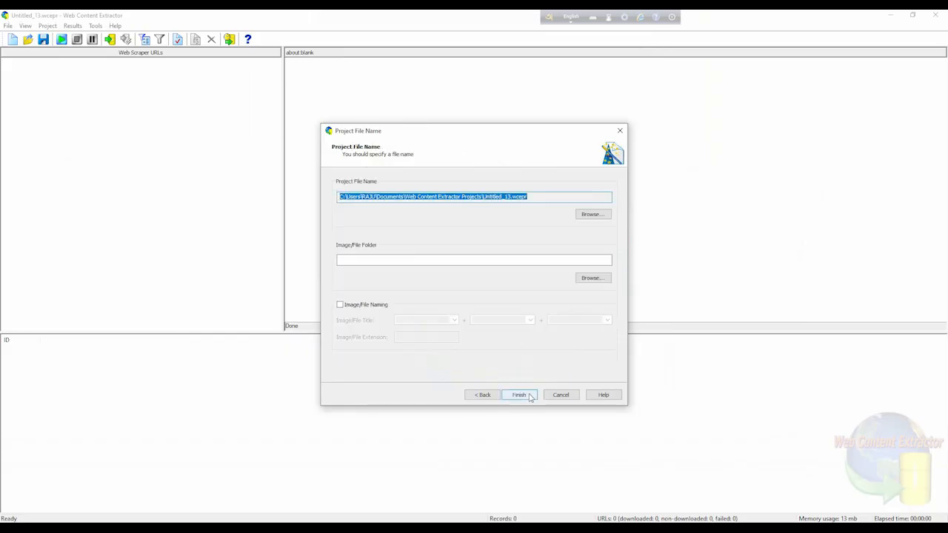
left_click(520, 395)
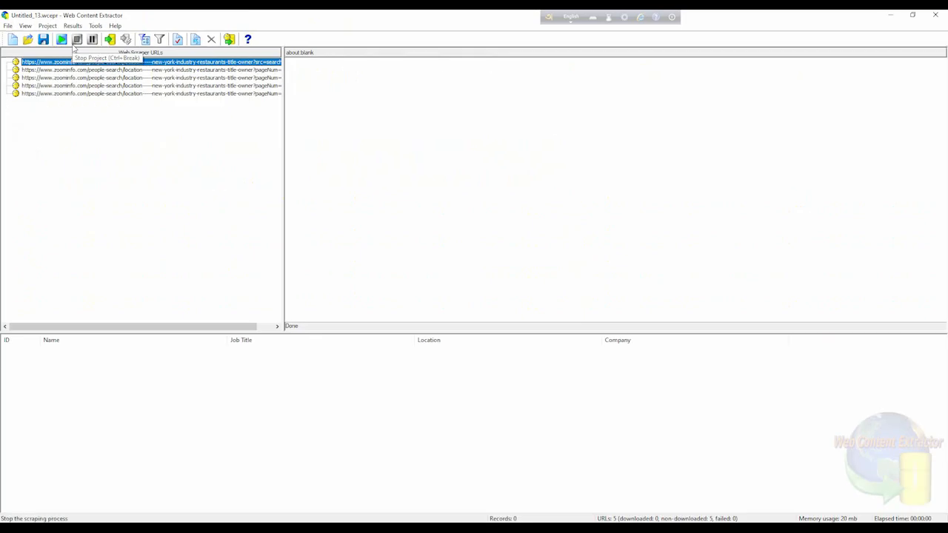
left_click(62, 40)
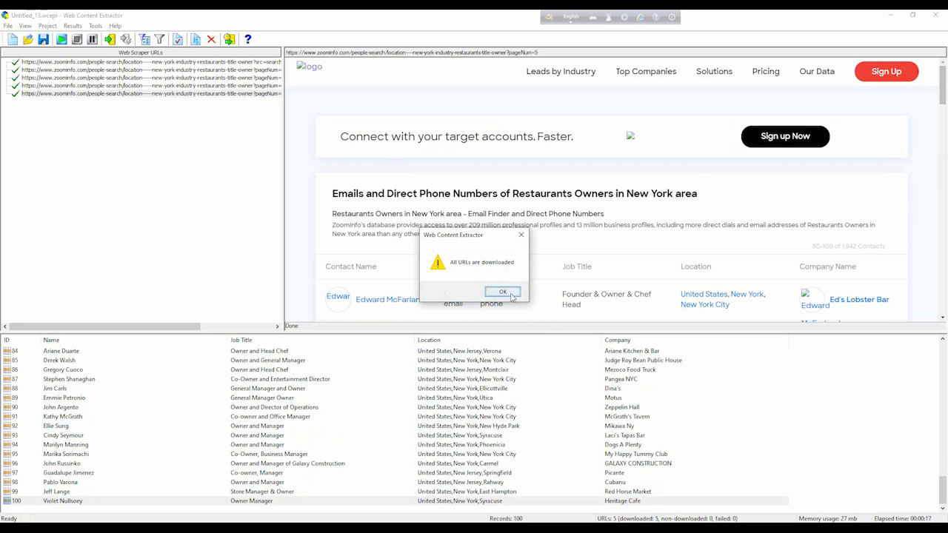
left_click(505, 293)
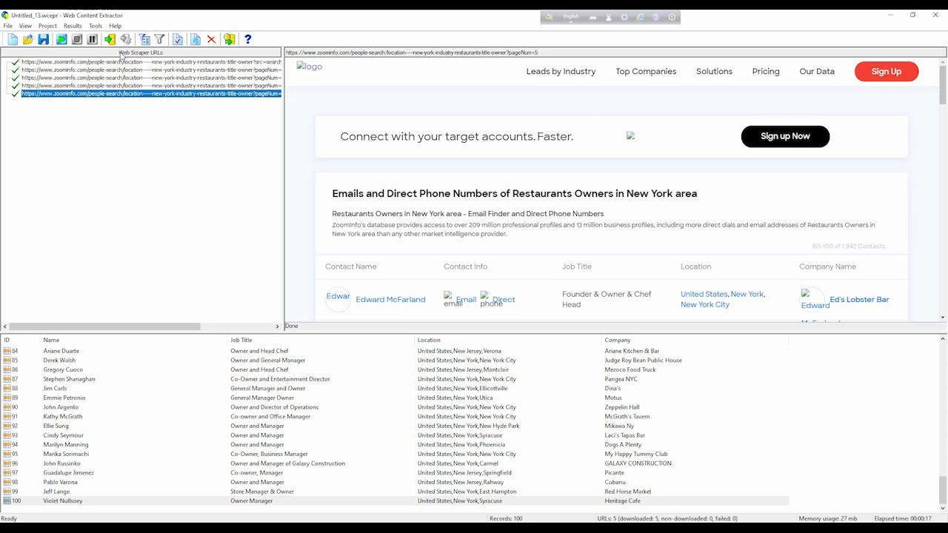
Start a data export to an Excel file, keeping all default export fields and the field header
left_click(109, 41)
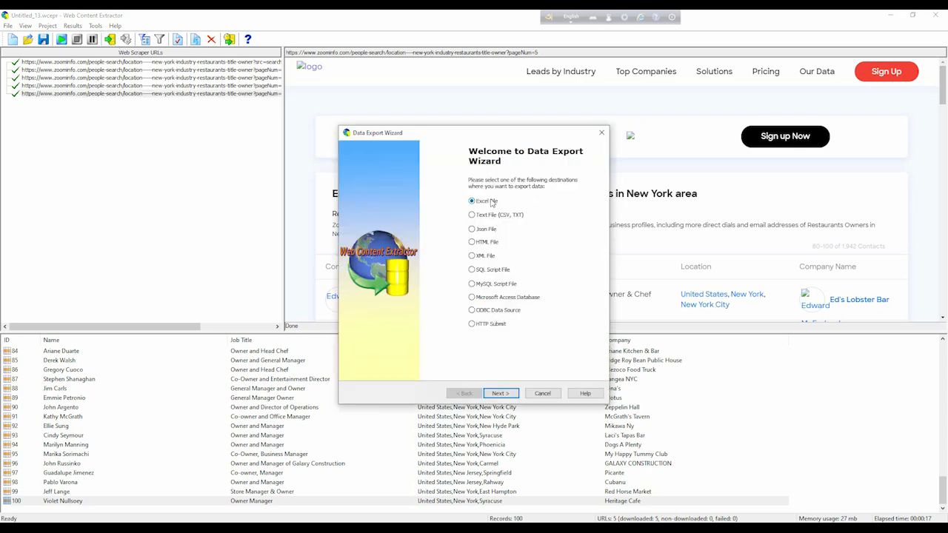
left_click(502, 393)
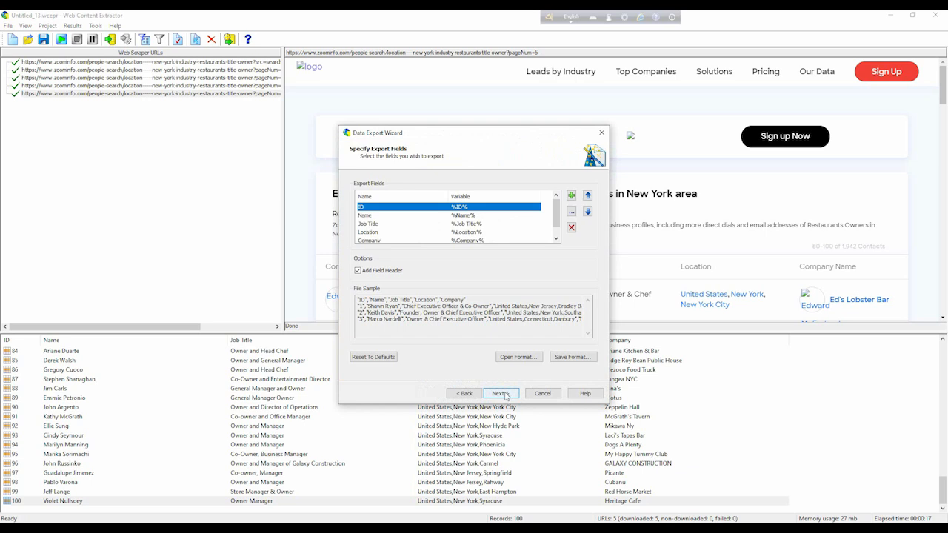
left_click(502, 393)
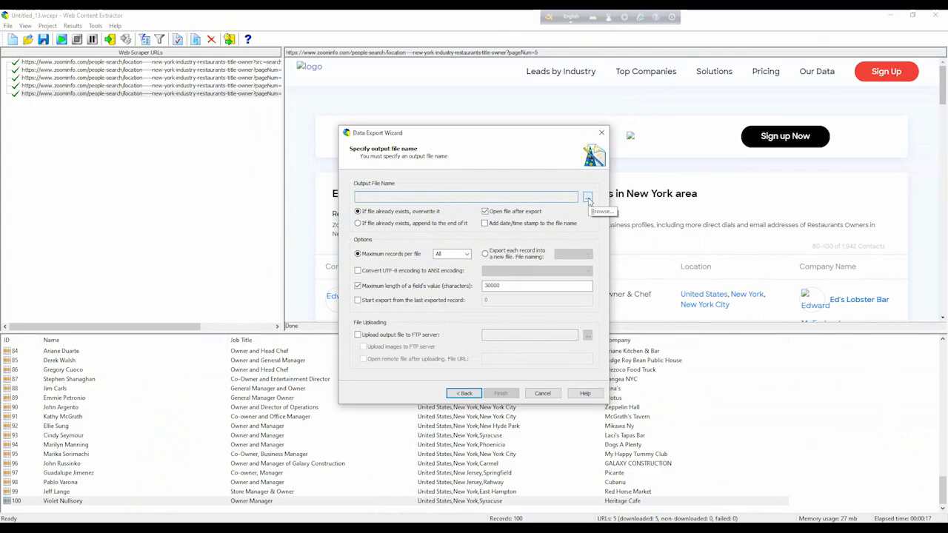
Set the output file name to Restaurant in the Web Content Extractor Projects folder, and finish the export
left_click(588, 198)
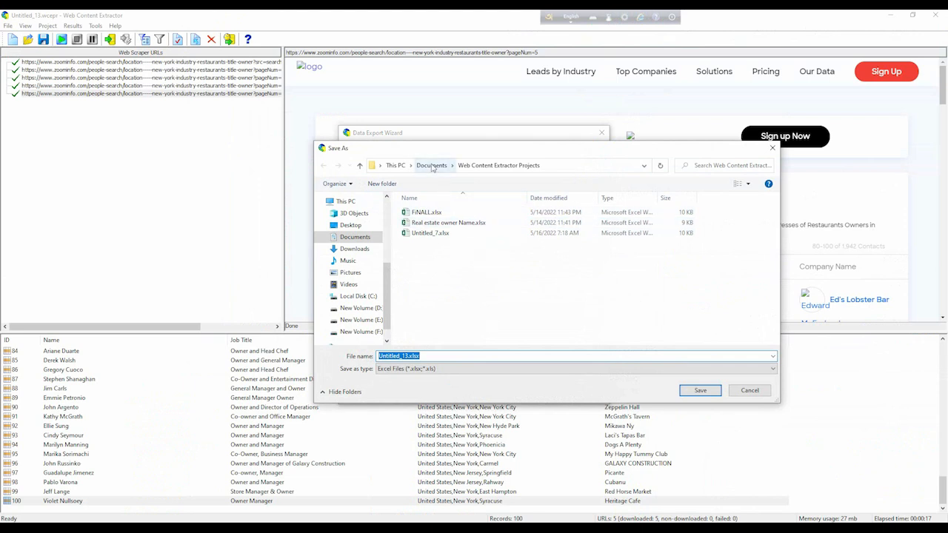
left_click(451, 356)
left_click_drag(451, 353, 372, 346)
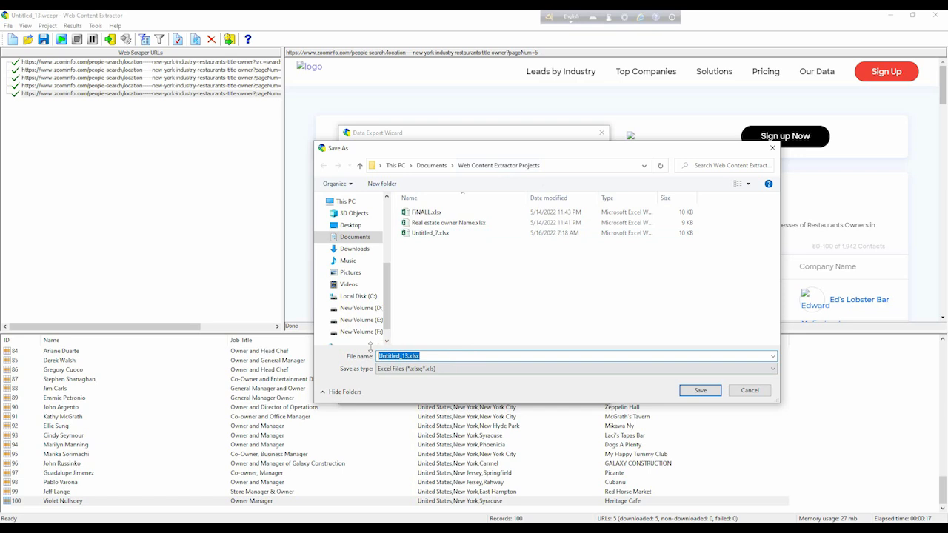
key("BackSpace")
type("Resta")
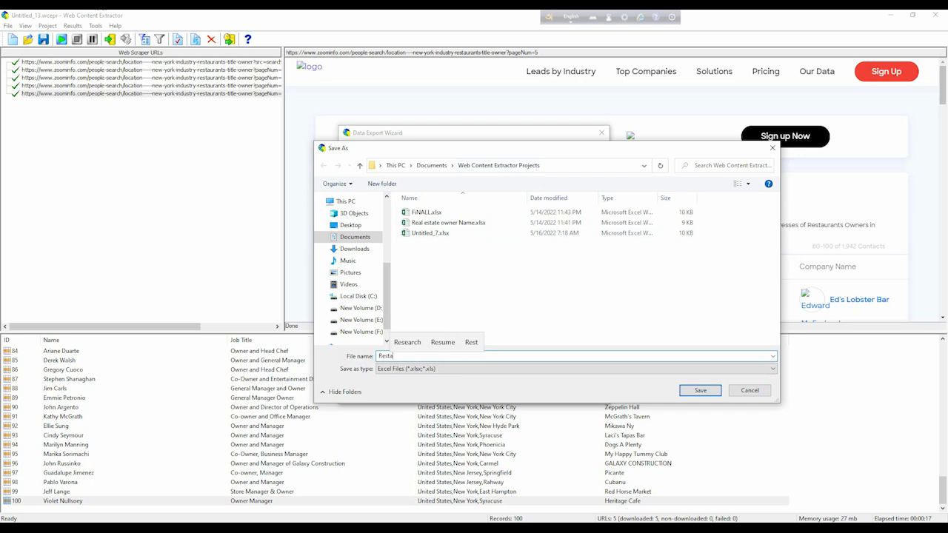
type("urant")
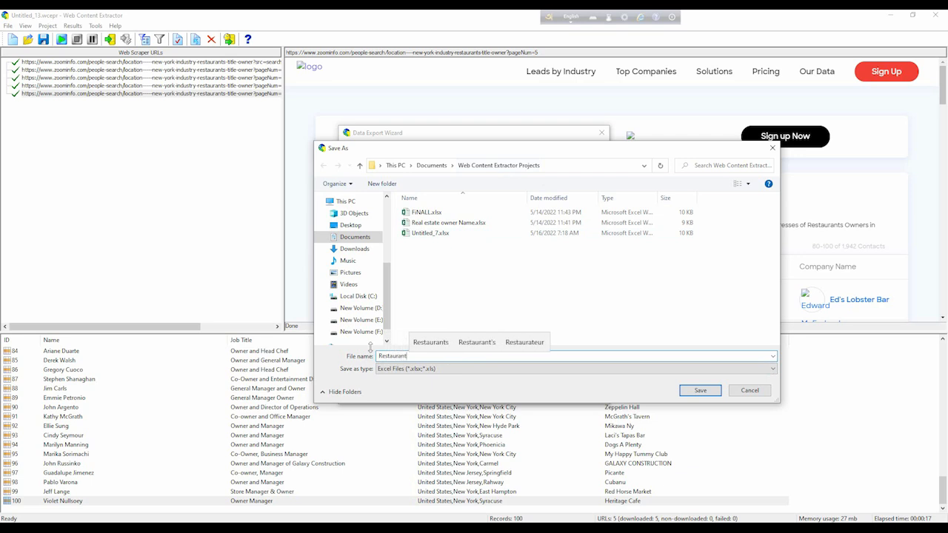
left_click(698, 393)
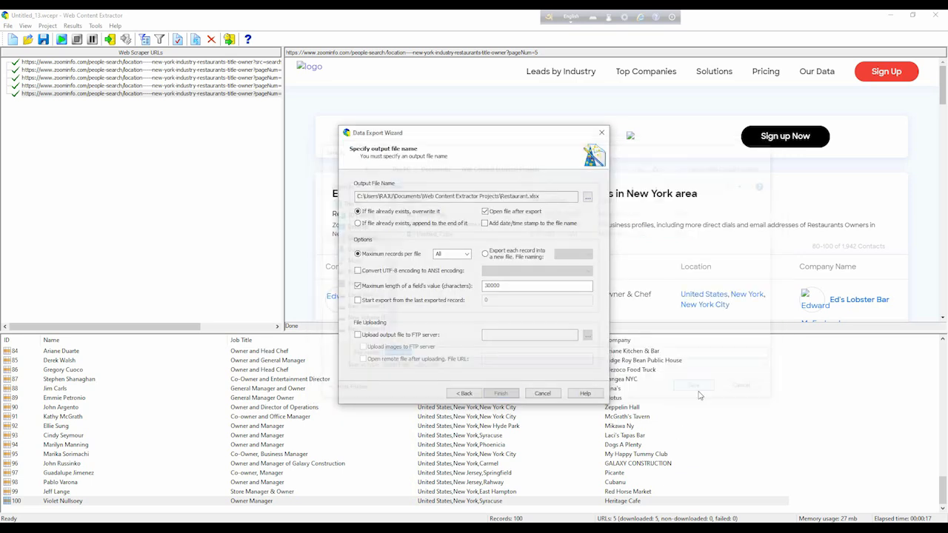
left_click(502, 394)
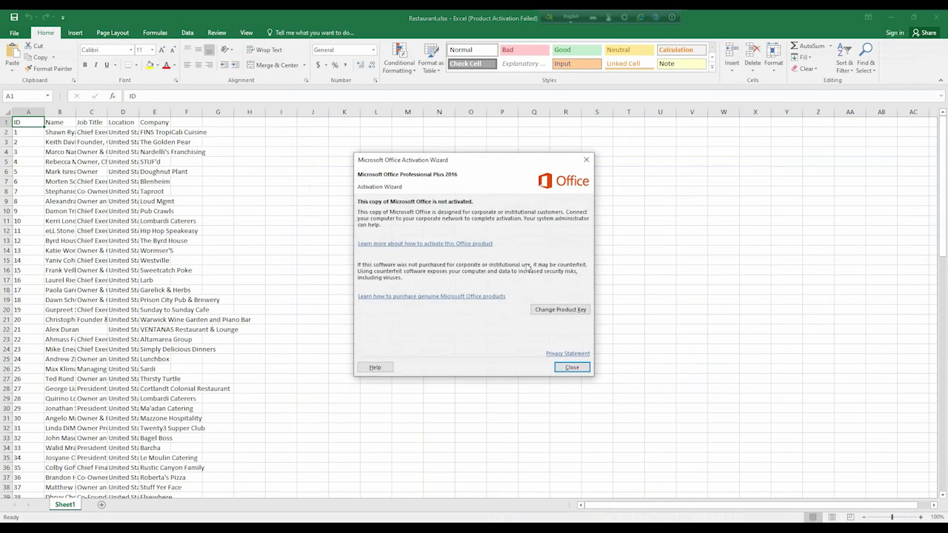
Dismiss the Office activation notice and delete the ID column from the exported sheet
left_click(586, 160)
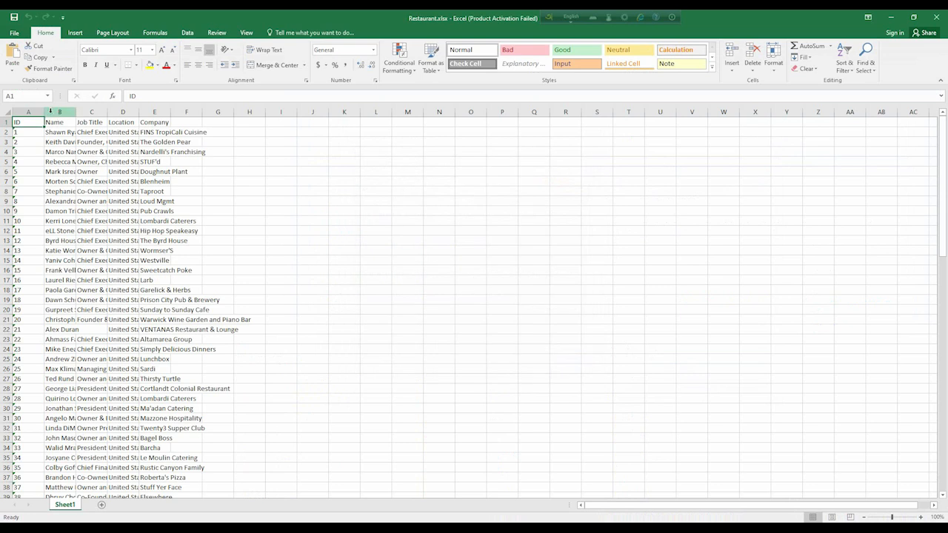
left_click_drag(44, 111, 137, 111)
left_click(81, 111)
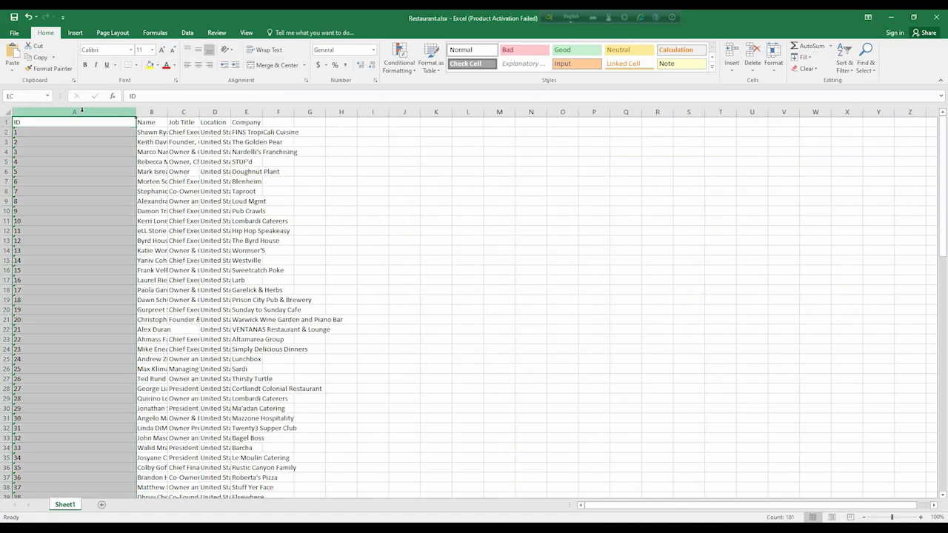
right_click(81, 111)
left_click(113, 195)
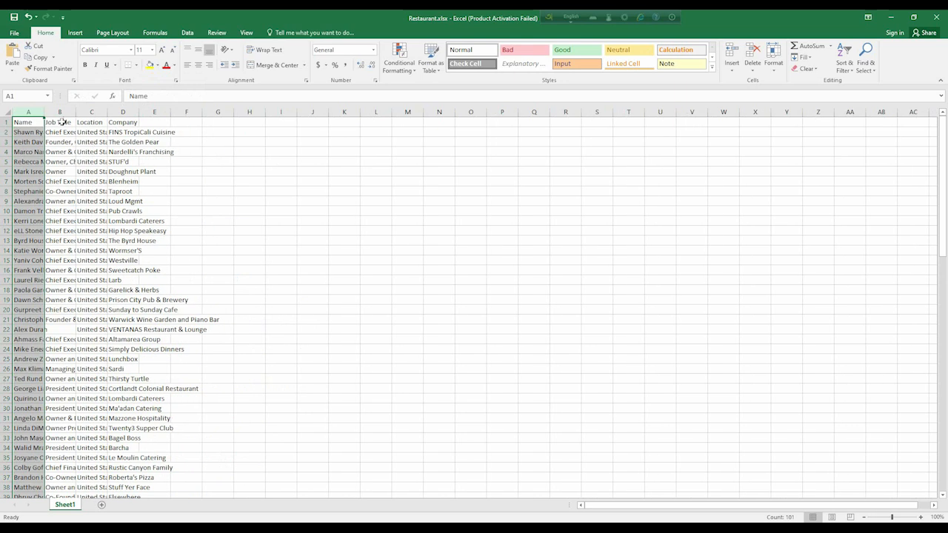
Widen the Name and Job Title columns and centre their contents horizontally
left_click_drag(44, 115, 172, 112)
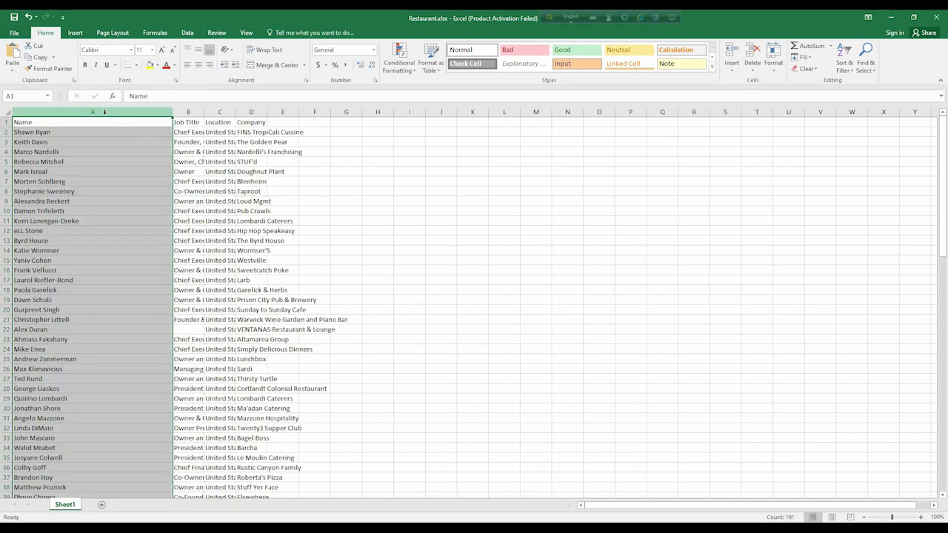
left_click(198, 65)
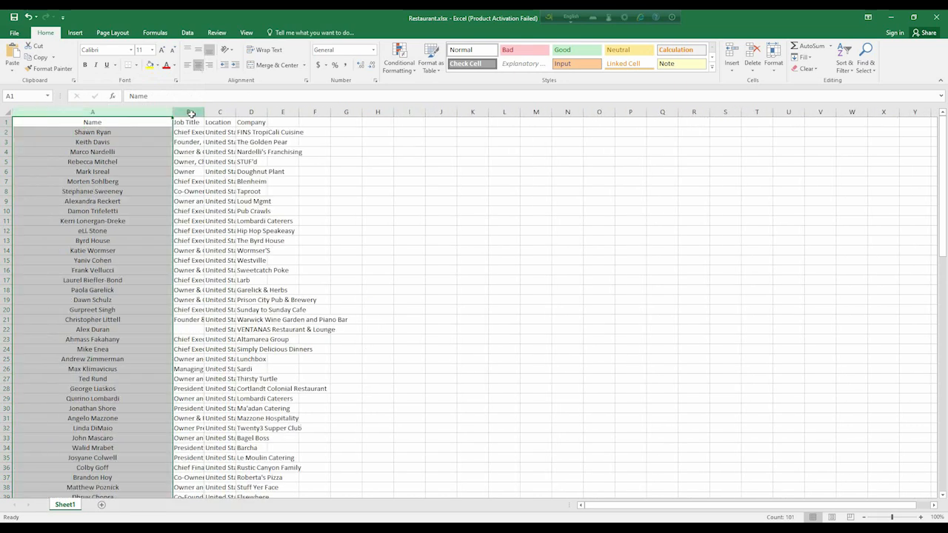
left_click_drag(207, 111, 282, 112)
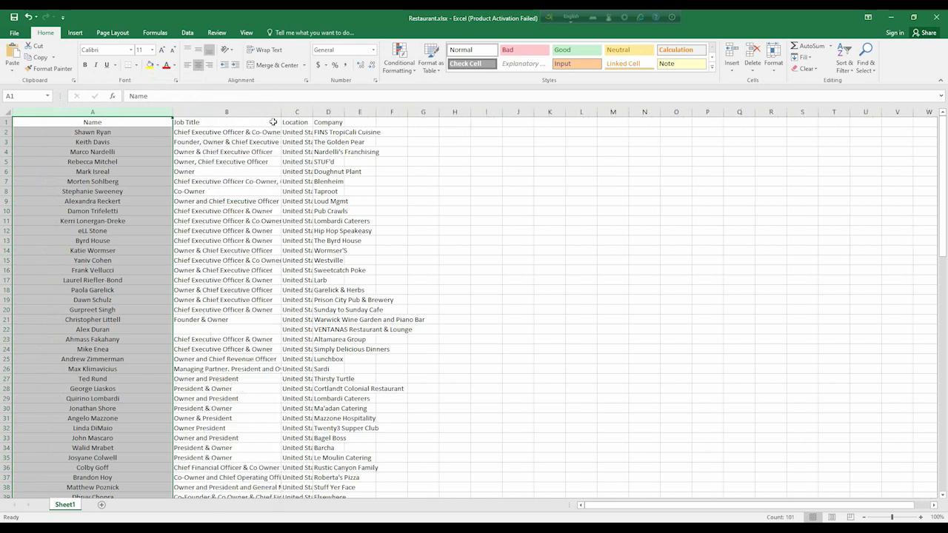
left_click(227, 111)
left_click(198, 65)
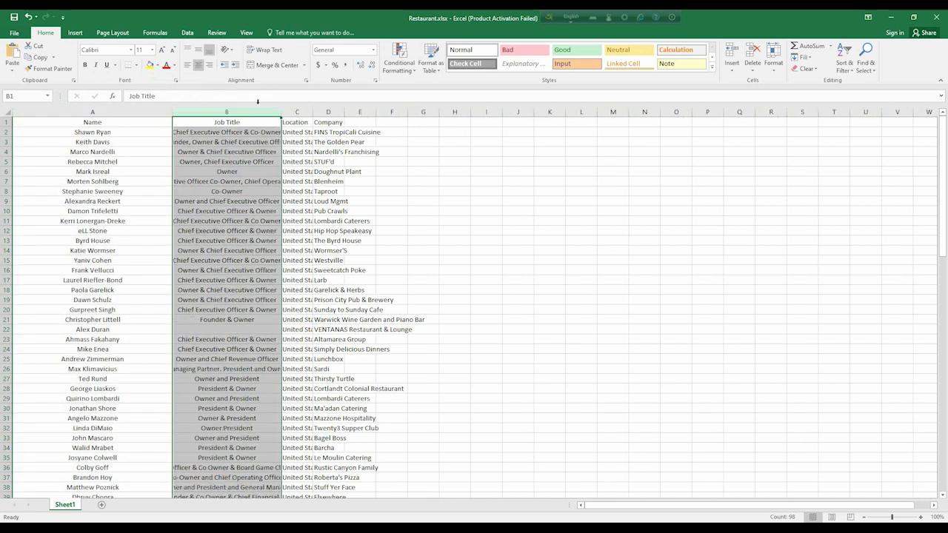
Widen the Location and Company columns and centre their contents horizontally
left_click_drag(313, 112, 398, 112)
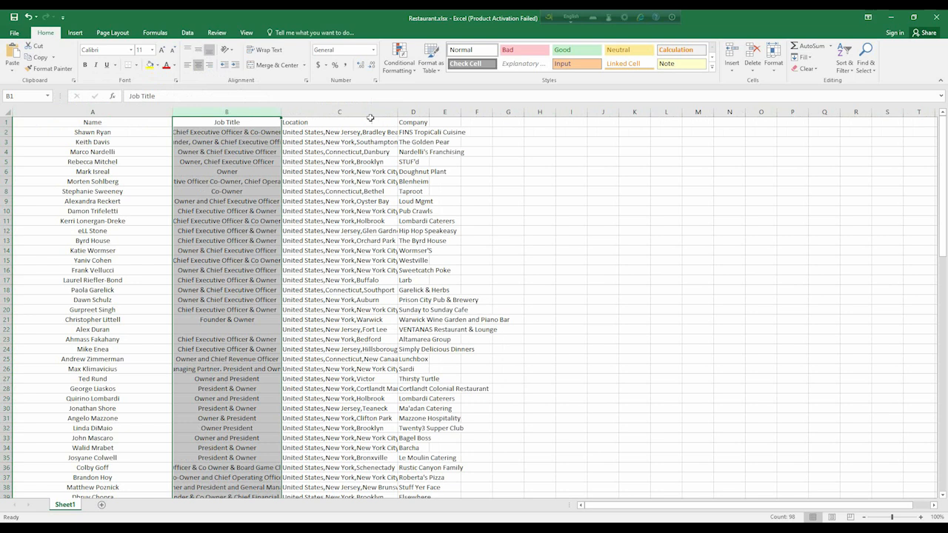
left_click(362, 110)
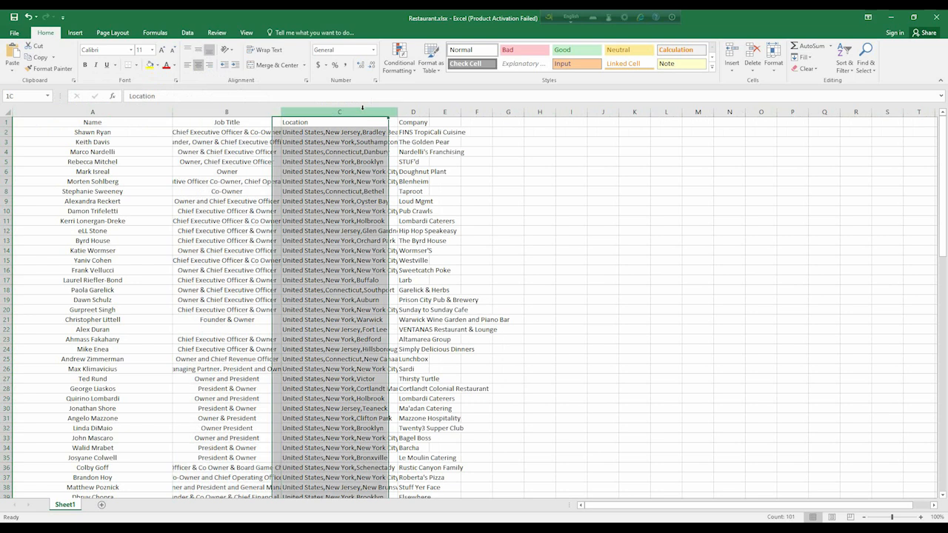
left_click(198, 66)
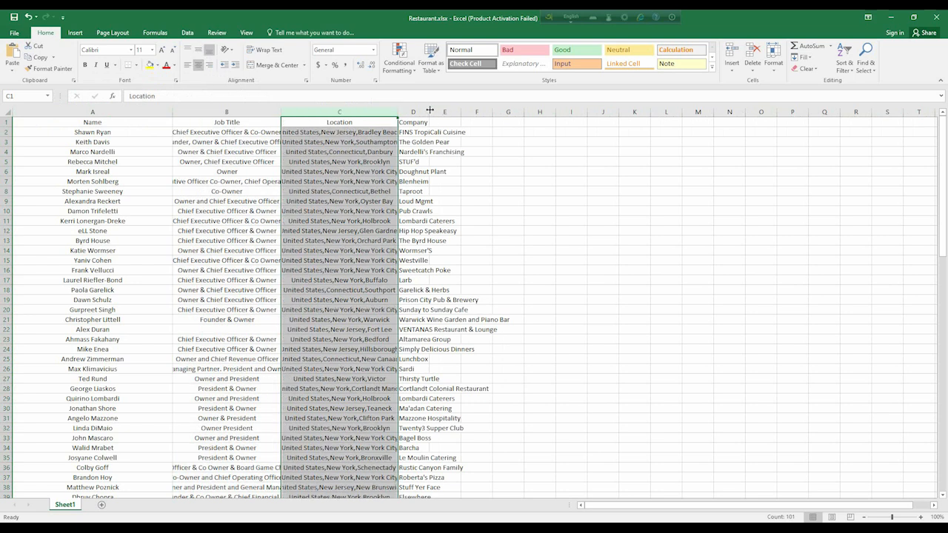
left_click_drag(429, 111, 560, 140)
left_click(478, 112)
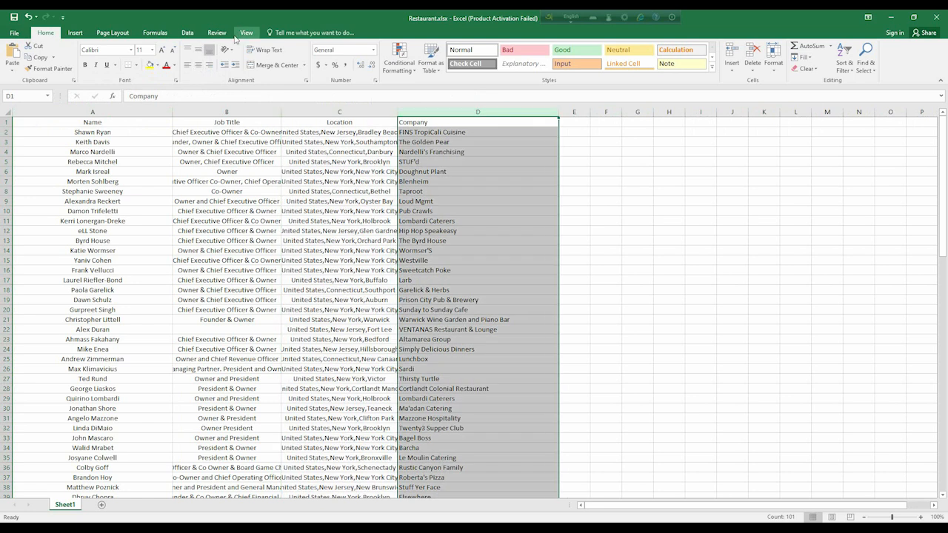
left_click(198, 65)
Review the exported contact rows from the header to the last record, checking entries in the Company column
scroll(264, 241, "down", 7)
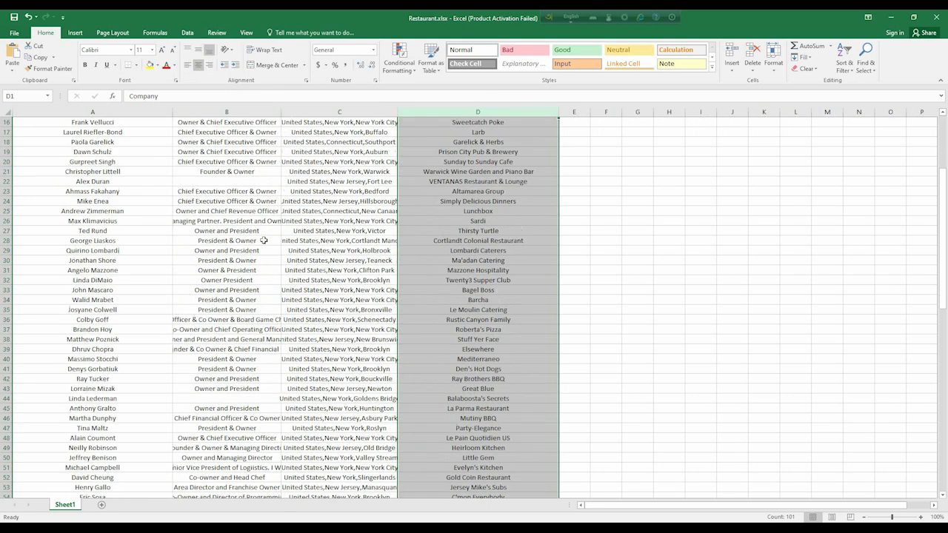
scroll(264, 241, "down", 18)
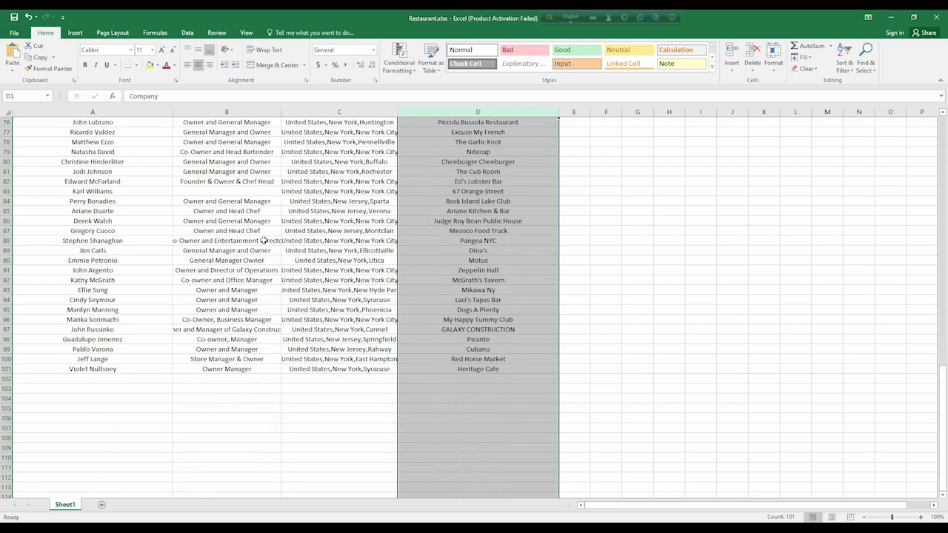
scroll(264, 240, "up", 20)
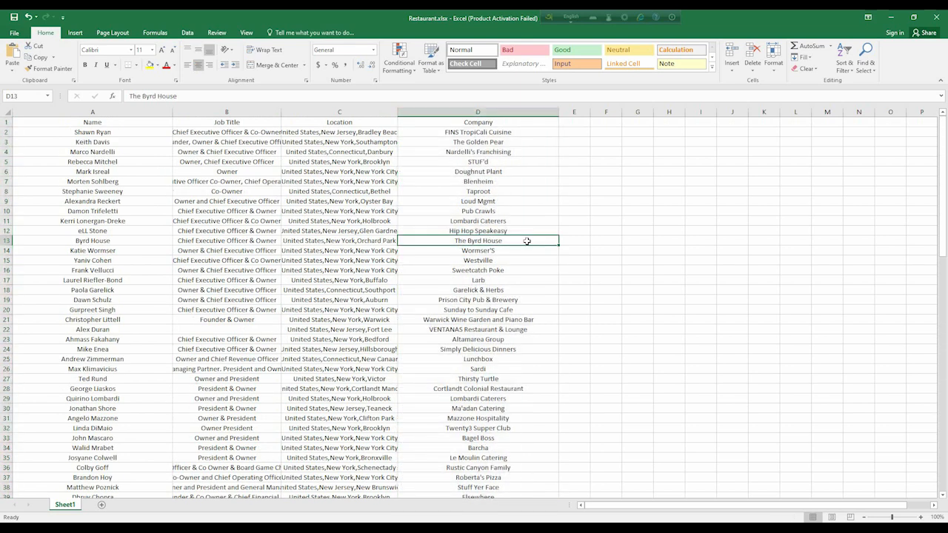
scroll(527, 241, "down", 4)
scroll(525, 245, "up", 4)
scroll(525, 272, "down", 20)
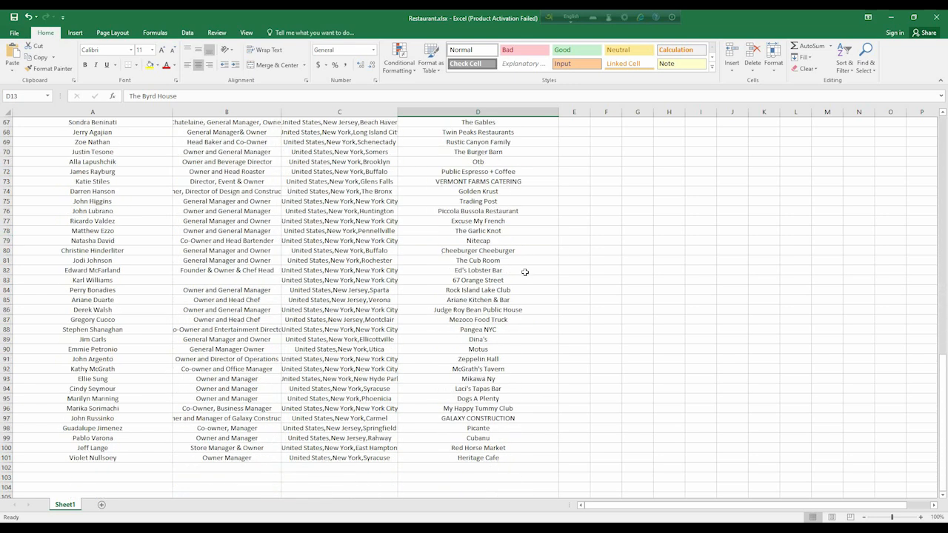
scroll(525, 272, "up", 20)
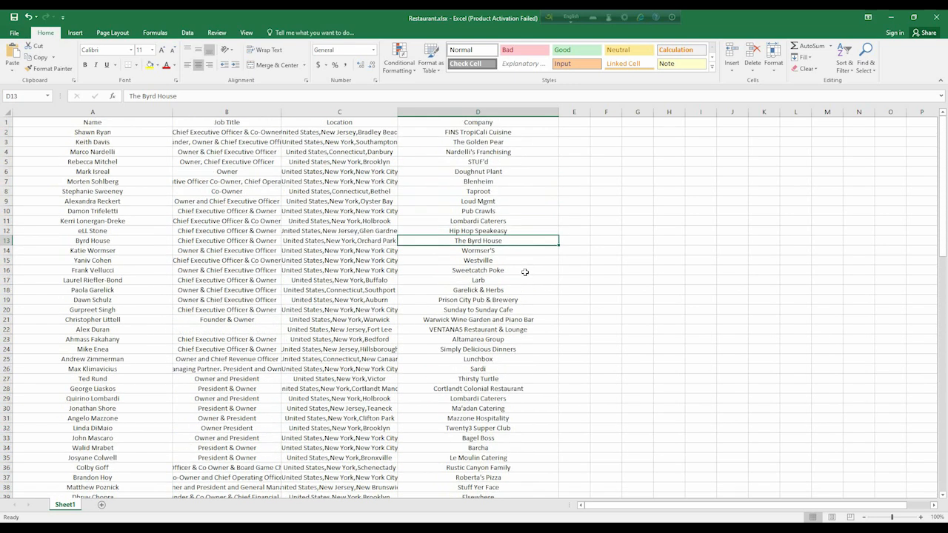
left_click(524, 271)
left_click(526, 290)
left_click(526, 308)
left_click(529, 323)
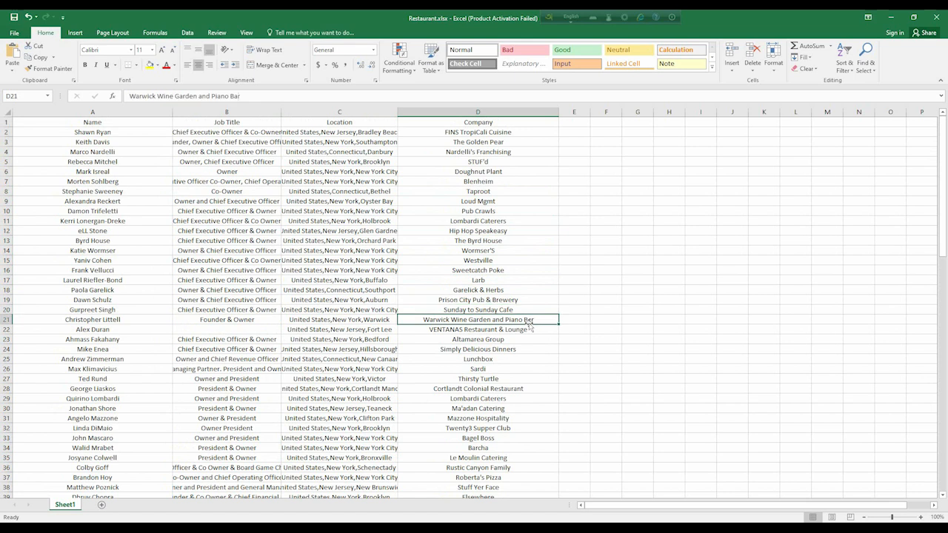
left_click(516, 340)
left_click(527, 221)
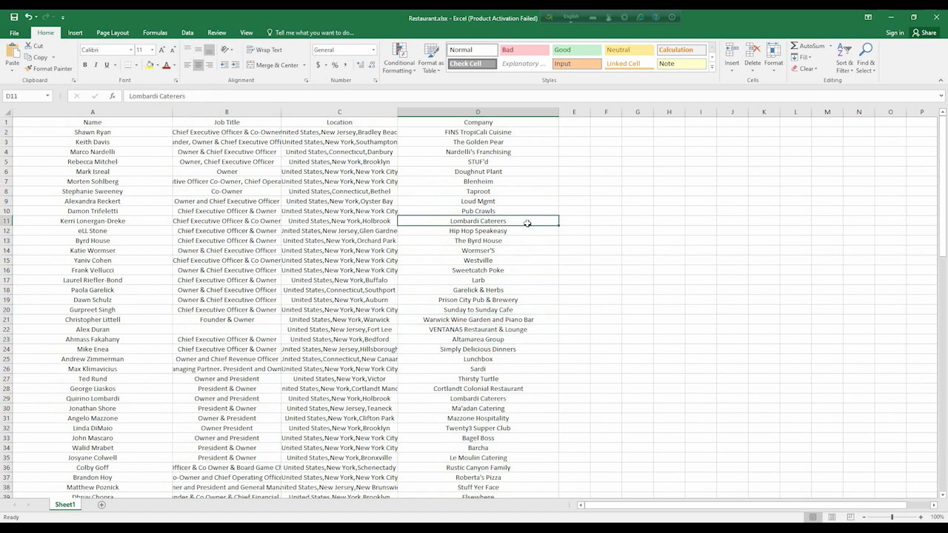
left_click(524, 212)
left_click(521, 202)
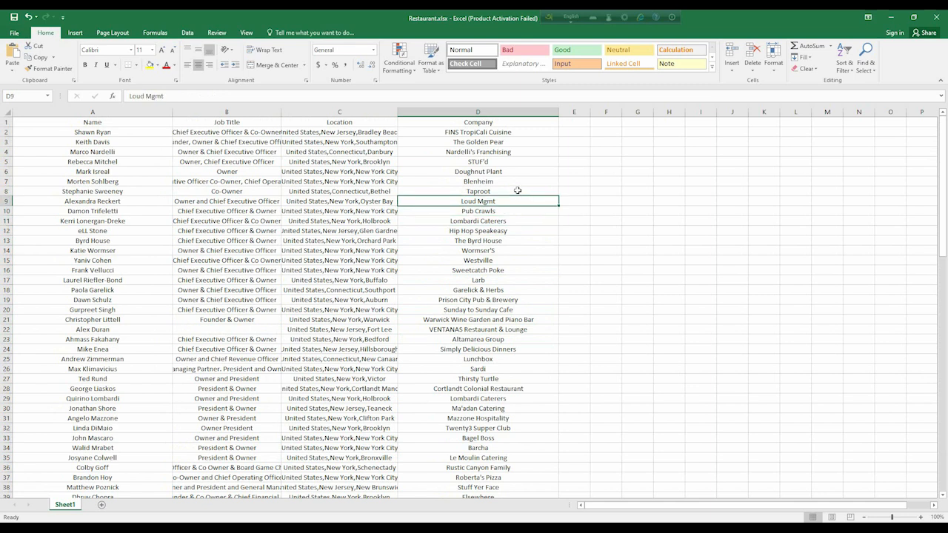
left_click(517, 190)
left_click(519, 180)
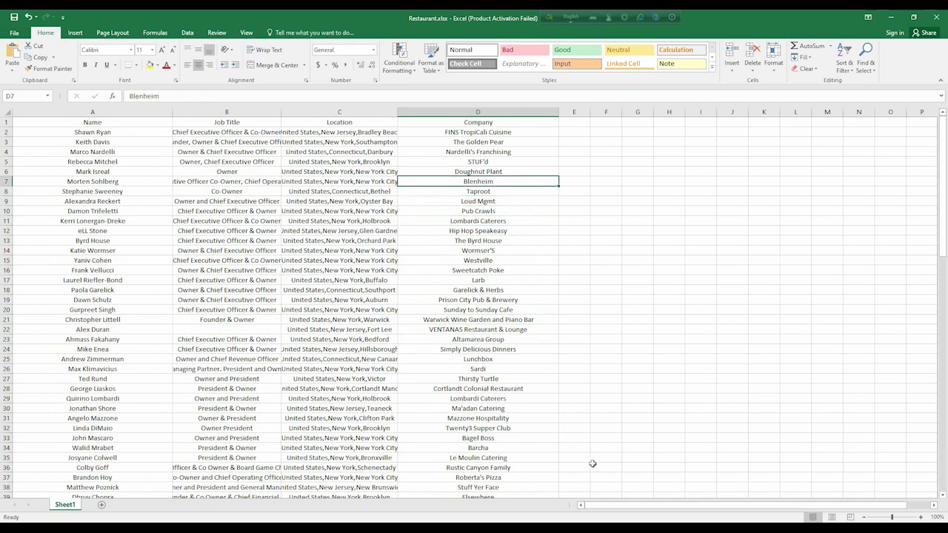